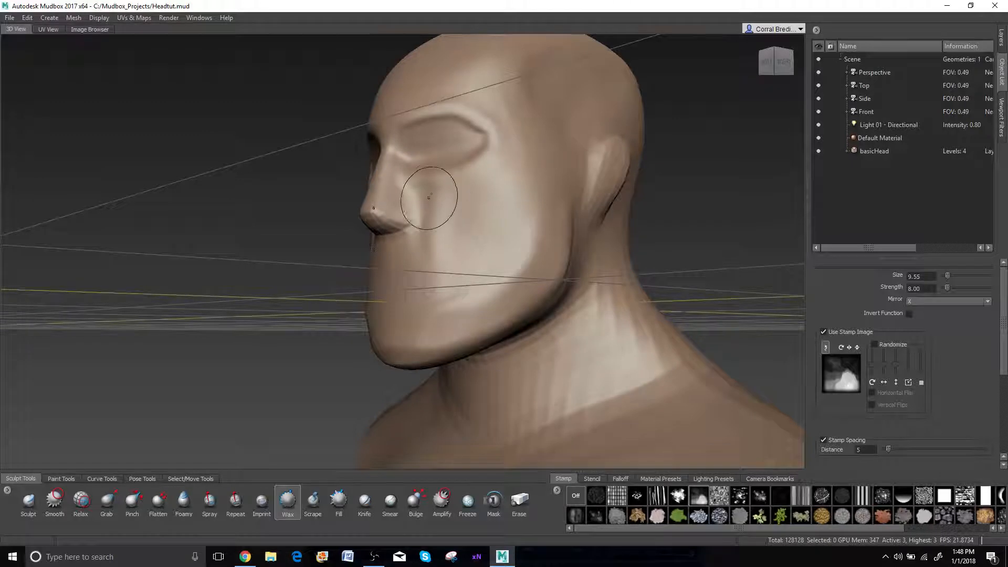
- Smooth the faceted underside and wing of the nose with the brush at size 9.55
scroll(429, 200, "up", 3)
scroll(438, 179, "up", 3)
left_click_drag(438, 179, 412, 213, "alt")
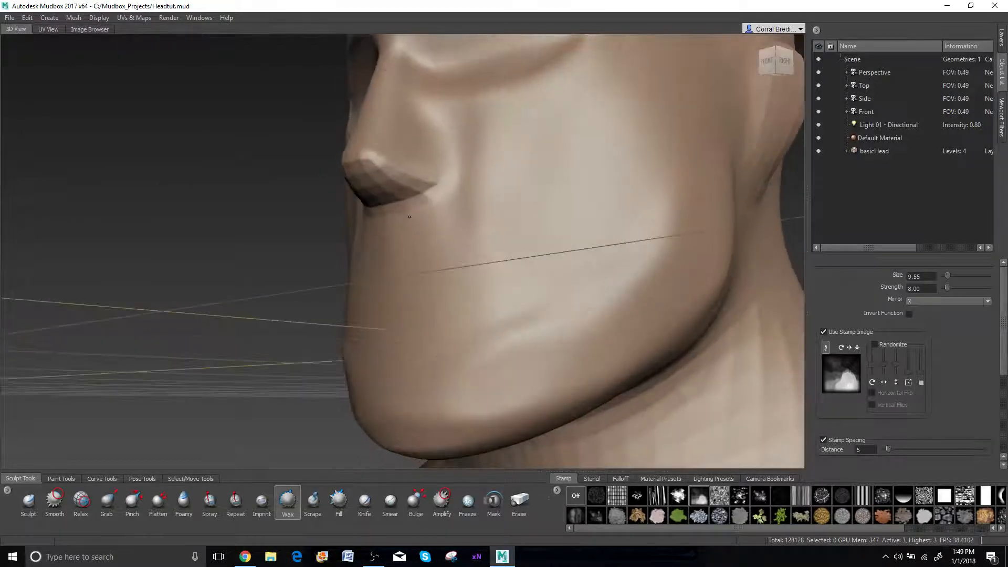
left_click_drag(401, 177, 398, 187, "shift")
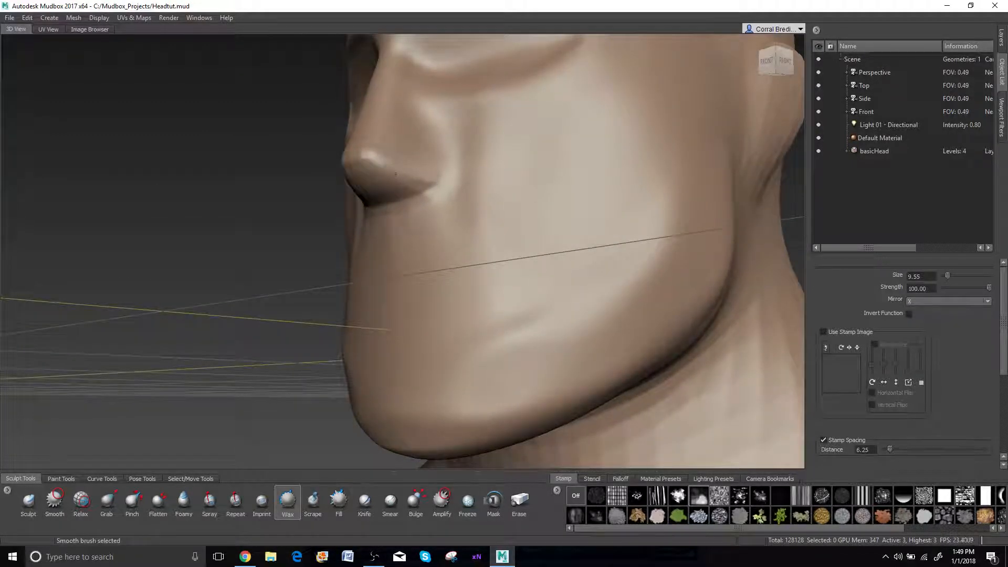
scroll(412, 204, "down", 4)
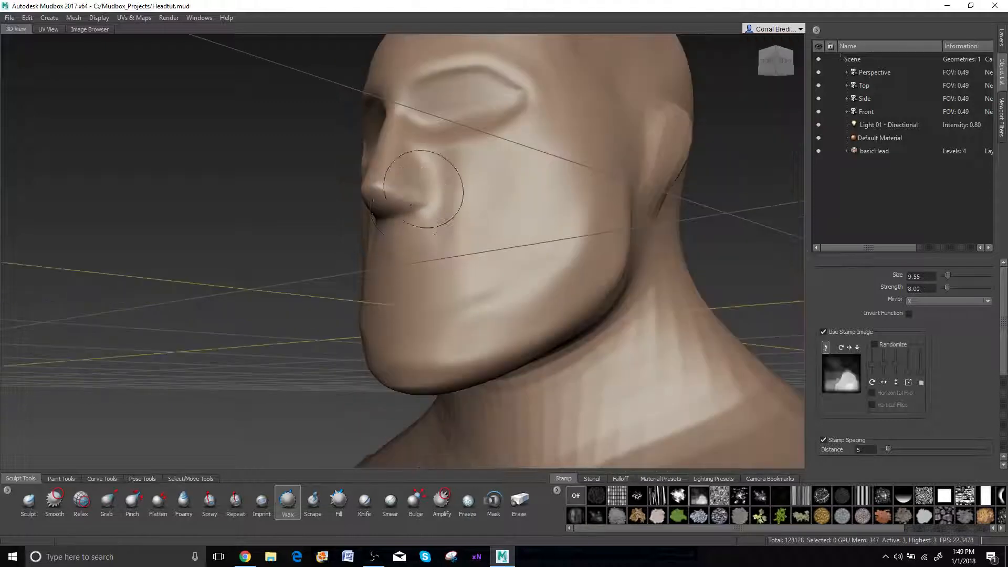
- Smooth the neck and shoulders all around with the brush at size 26.20, and reduce the brush size to 12.37
mouse_move(424, 190)
left_mouse_down("alt")
mouse_move(537, 206)
mouse_move(604, 158)
mouse_move(625, 126)
left_mouse_up("alt")
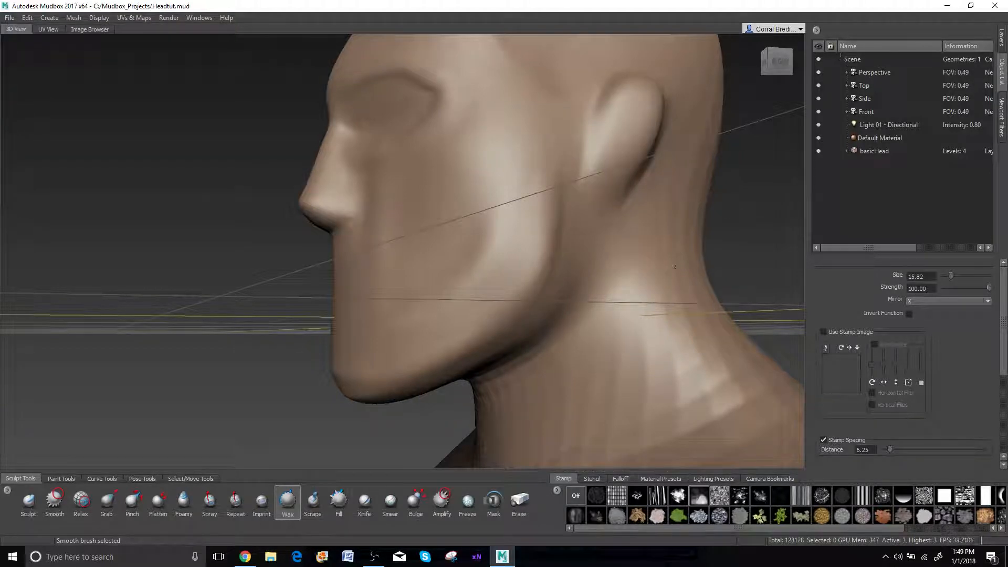
middle_click_drag(605, 288, 610, 198, "alt")
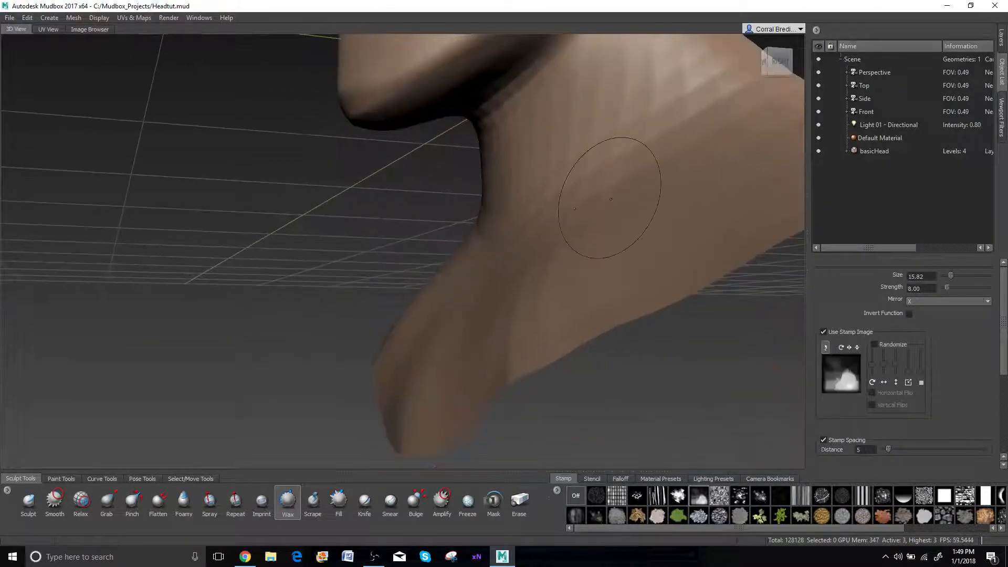
scroll(613, 202, "down", 3)
mouse_move(535, 202)
left_mouse_down()
mouse_move(549, 195)
mouse_move(554, 139)
left_mouse_up()
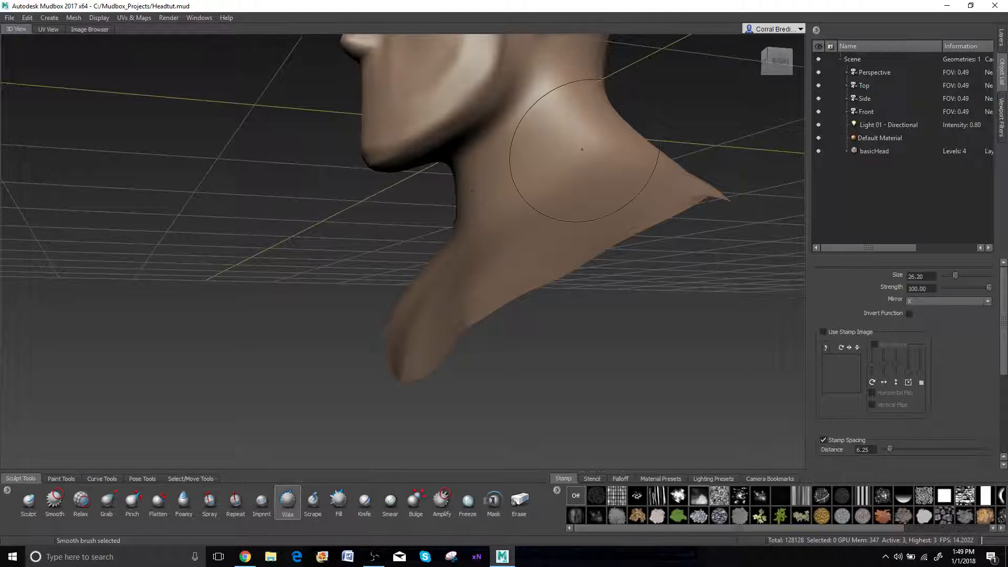
left_click_drag(556, 203, 464, 198, "alt")
scroll(464, 199, "down", 3)
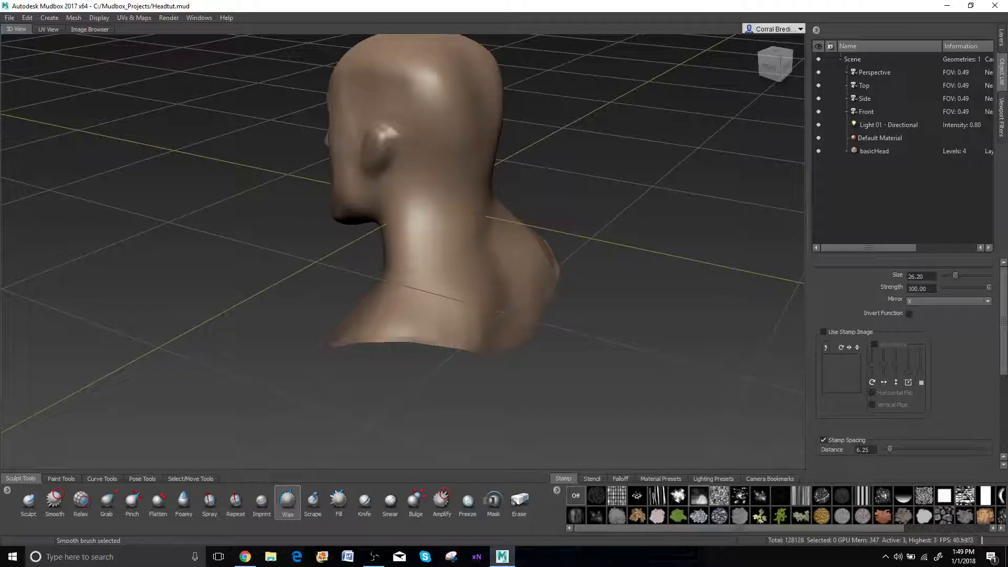
mouse_move(389, 351)
left_mouse_down("alt")
mouse_move(504, 320)
mouse_move(582, 315)
left_mouse_up("alt")
left_click_drag(544, 224, 548, 221, "alt")
scroll(467, 163, "up", 3)
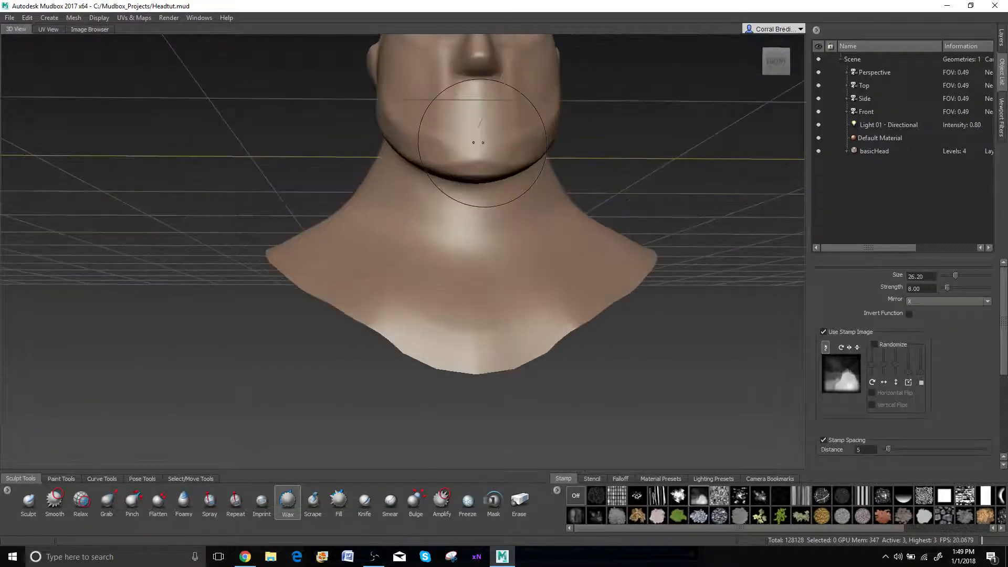
left_click_drag(476, 142, 431, 163, "alt")
key("shift")
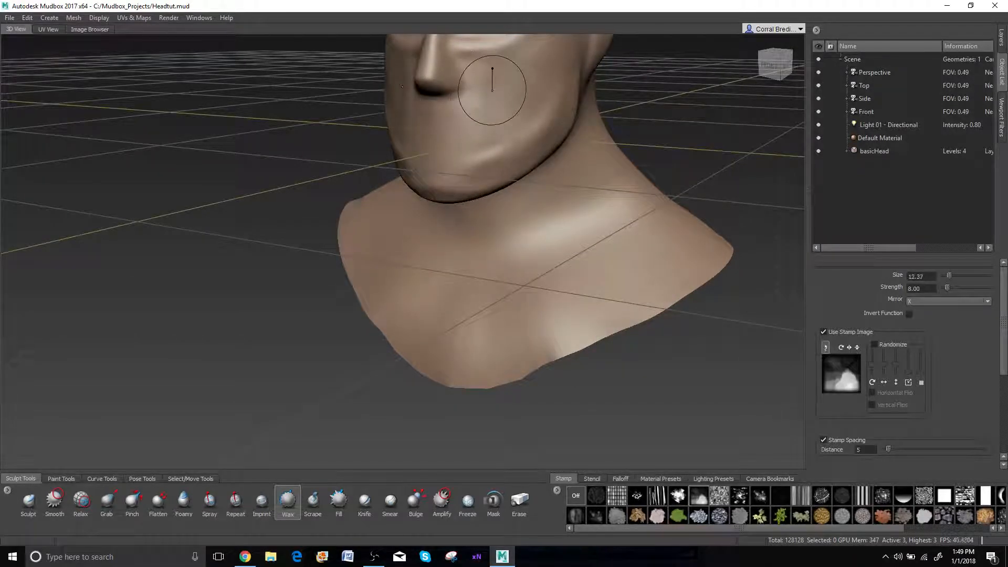
mouse_move(492, 91)
left_mouse_down("alt")
mouse_move(539, 182)
mouse_move(528, 234)
mouse_move(395, 237)
mouse_move(391, 153)
left_mouse_up("alt")
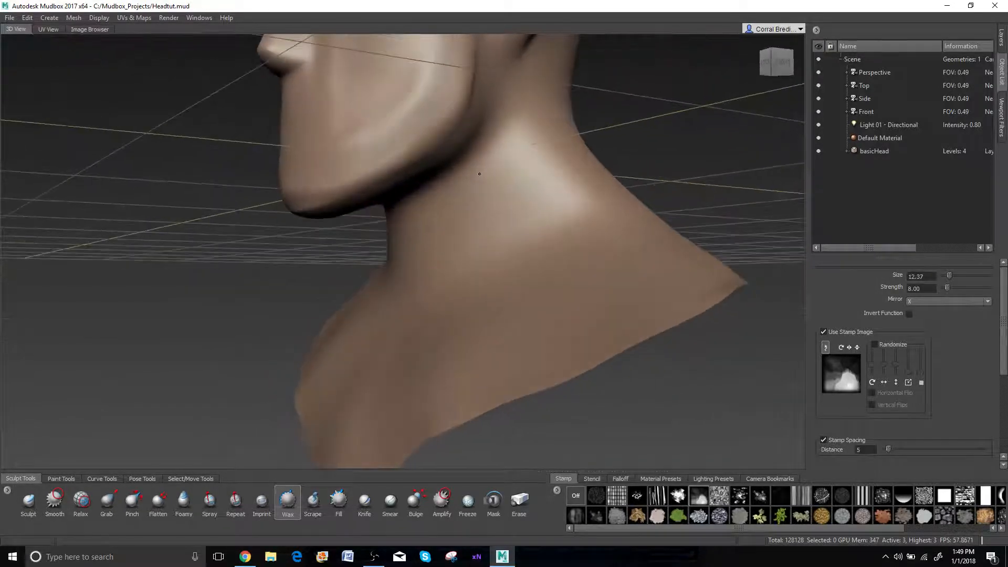
scroll(495, 153, "down", 2)
left_click_drag(475, 233, 459, 252)
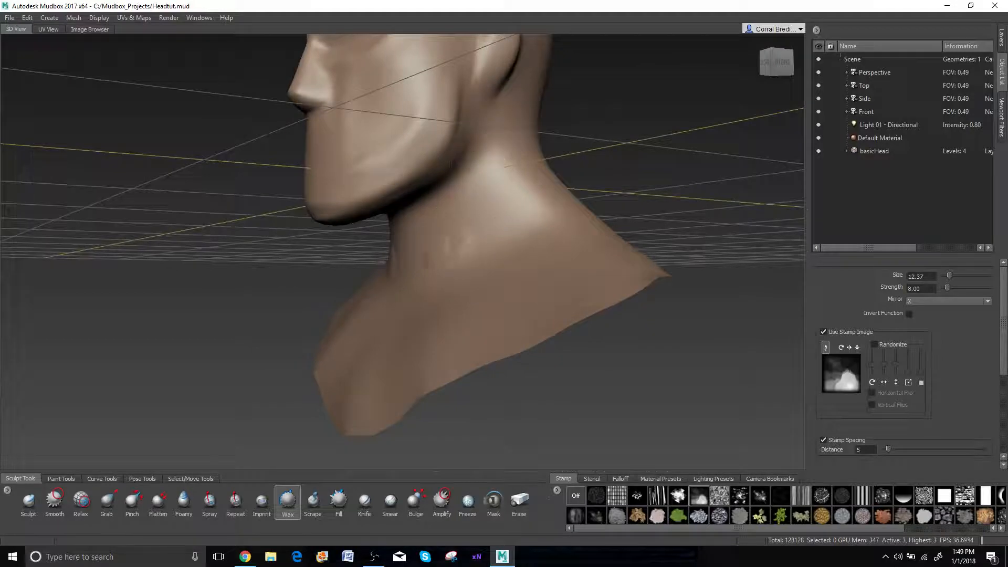
key("ctrl+z")
- Build up the side neck muscle with size 12.37 Wax strokes running from behind the ear down toward the collar
mouse_move(418, 210)
left_mouse_down("alt")
mouse_move(447, 255)
mouse_move(412, 276)
left_mouse_up("alt")
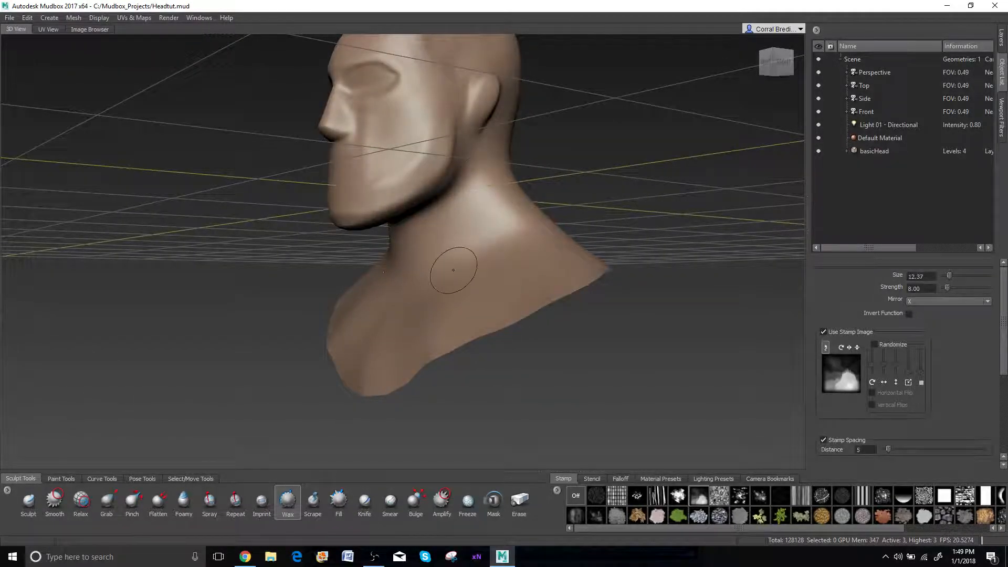
scroll(499, 165, "up", 2)
left_click_drag(499, 164, 484, 158, "alt")
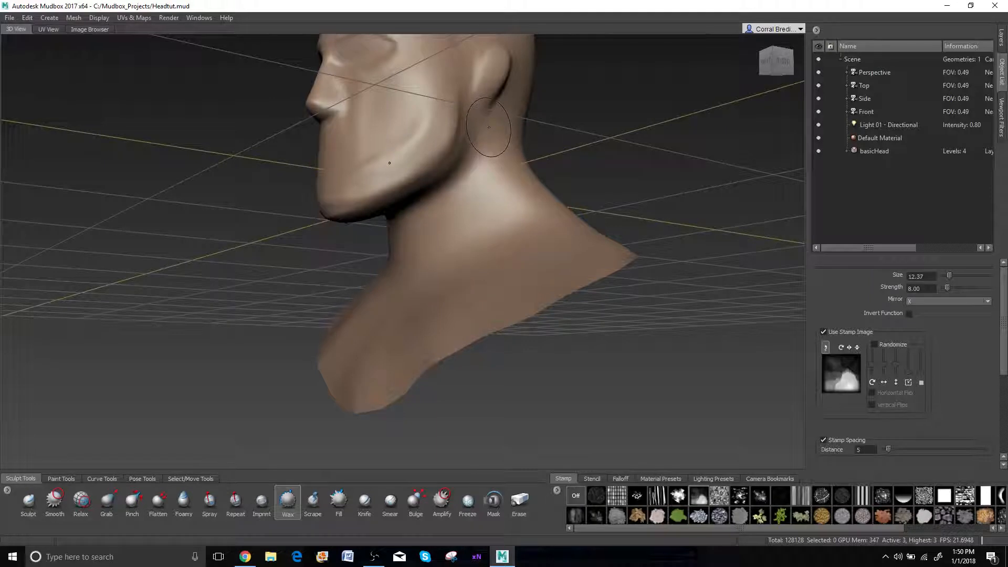
left_click_drag(488, 132, 451, 261)
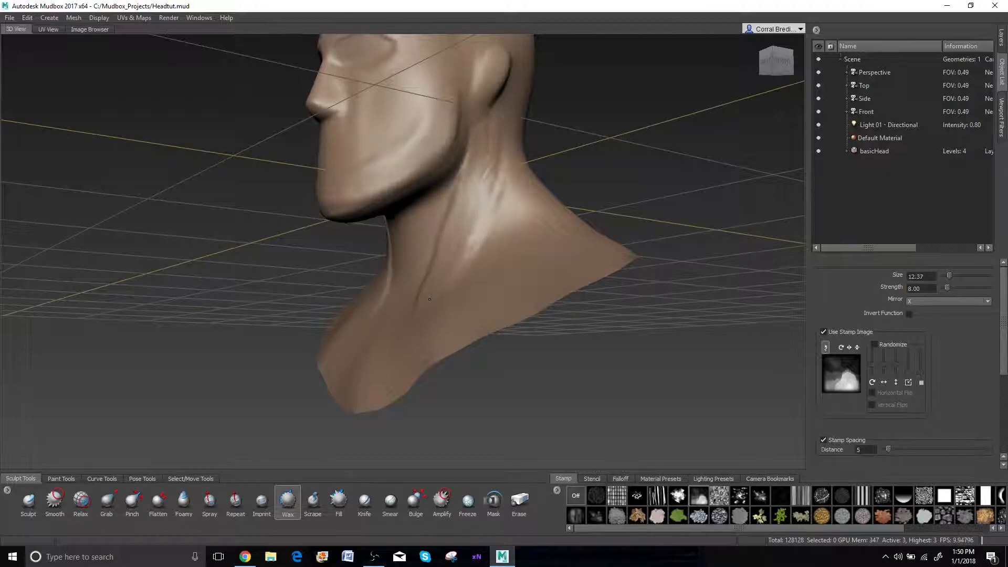
- Reduce the Wax brush to size 6.53 and add narrower strokes along the neck muscle down to its base
mouse_move(419, 312)
left_mouse_down("alt")
mouse_move(493, 288)
mouse_move(536, 294)
mouse_move(454, 292)
mouse_move(452, 261)
mouse_move(439, 274)
mouse_move(462, 273)
left_mouse_up("alt")
key("b")
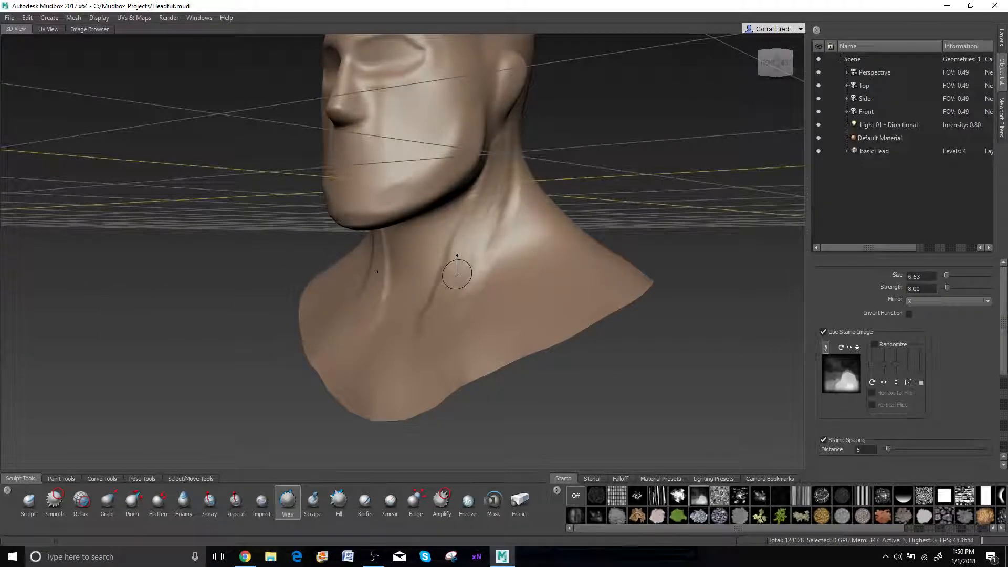
mouse_move(515, 171)
left_mouse_down("alt")
mouse_move(515, 161)
mouse_move(477, 226)
mouse_move(455, 299)
left_mouse_up("alt")
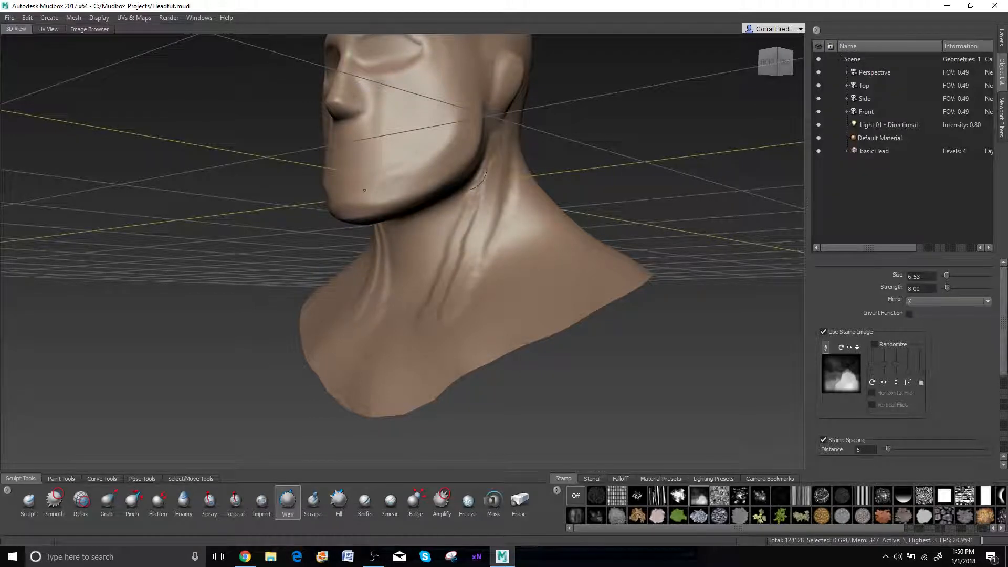
mouse_move(489, 196)
left_mouse_down()
mouse_move(454, 280)
mouse_move(495, 265)
left_mouse_up()
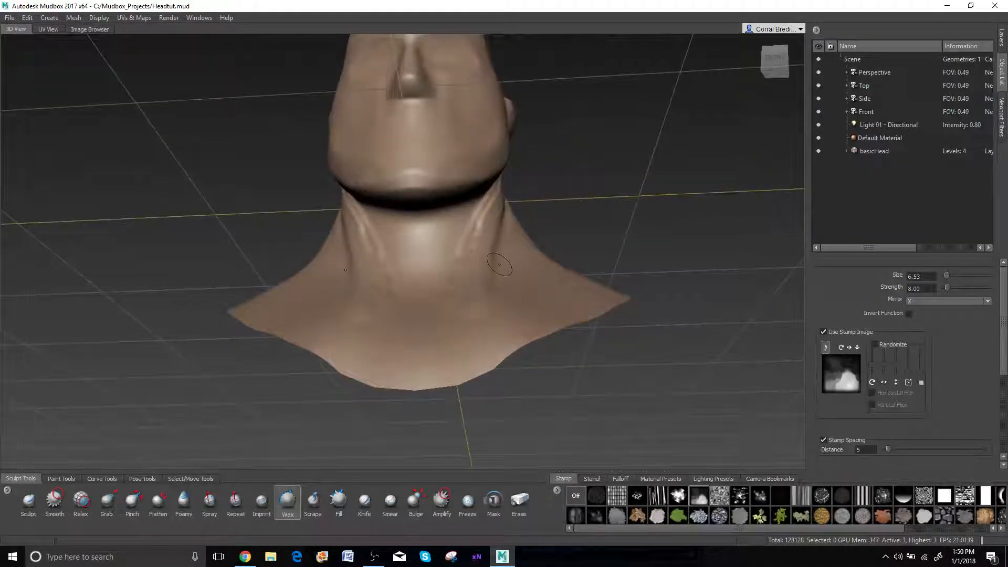
left_click_drag(517, 205, 509, 254)
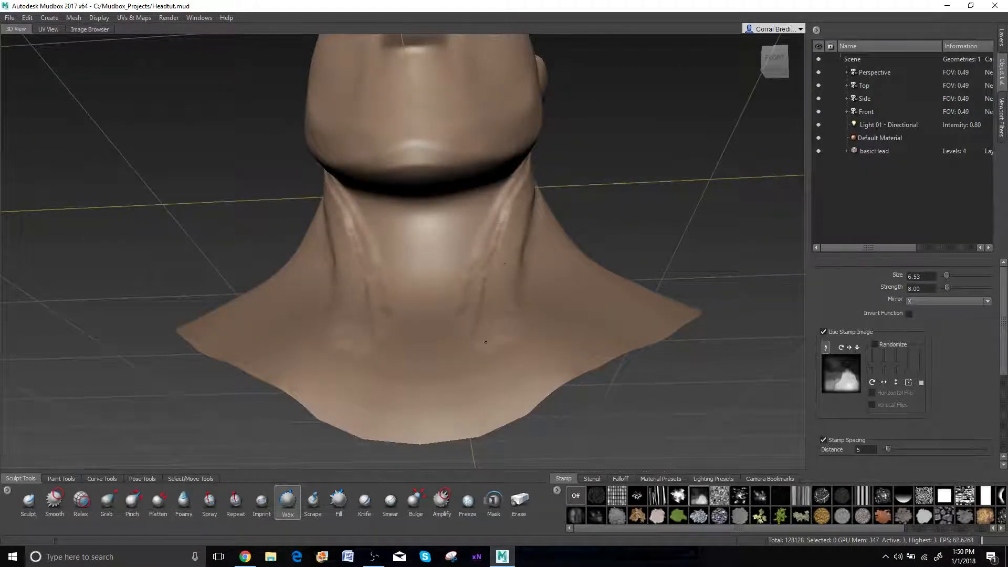
left_click_drag(513, 187, 499, 255)
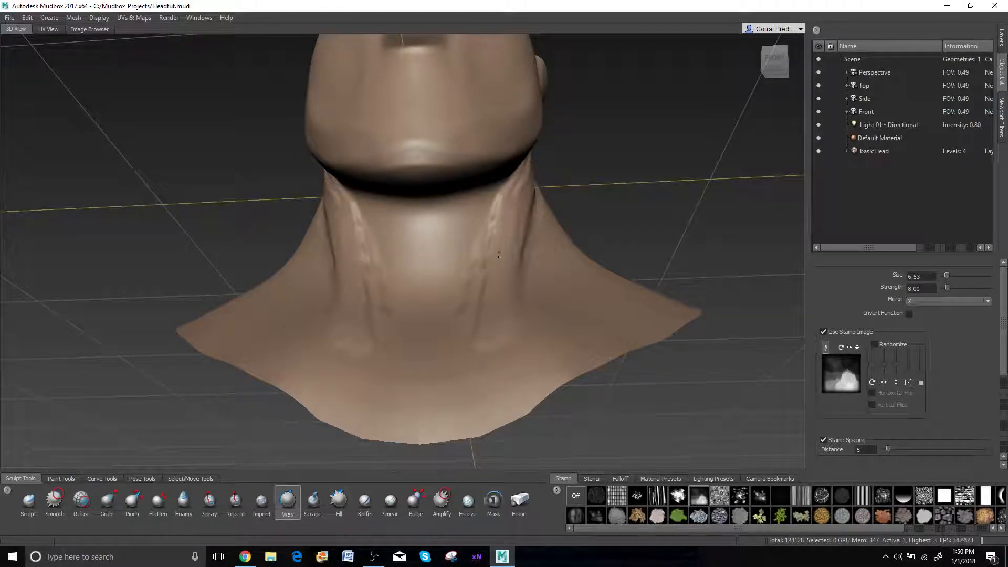
mouse_move(506, 206)
left_mouse_down()
mouse_move(480, 252)
mouse_move(466, 336)
mouse_move(482, 304)
mouse_move(391, 265)
mouse_move(448, 287)
mouse_move(427, 284)
mouse_move(466, 245)
mouse_move(480, 209)
left_mouse_up()
- Smooth the neck muscle ridges with the brush at size 15.83, and blend the area behind the jaw at size 11.98
key("b")
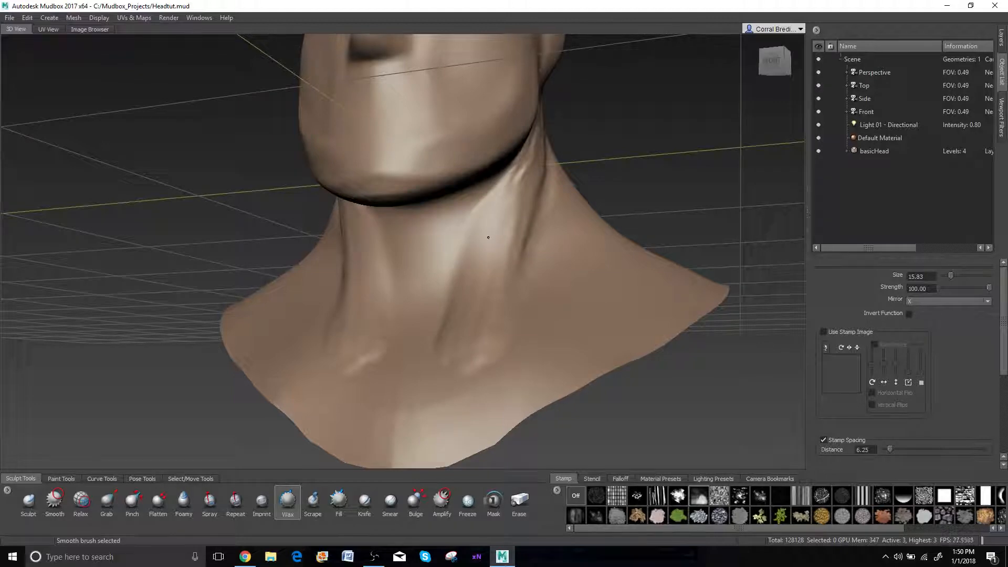
mouse_move(467, 293)
left_mouse_down("shift")
mouse_move(477, 327)
mouse_move(468, 331)
mouse_move(511, 238)
left_mouse_up("shift")
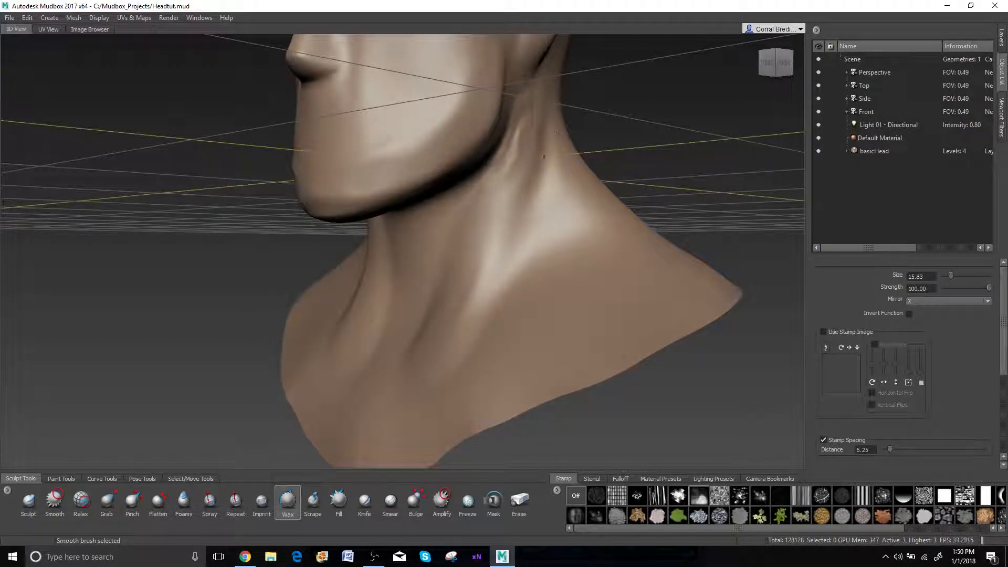
left_click_drag(539, 105, 511, 152, "alt")
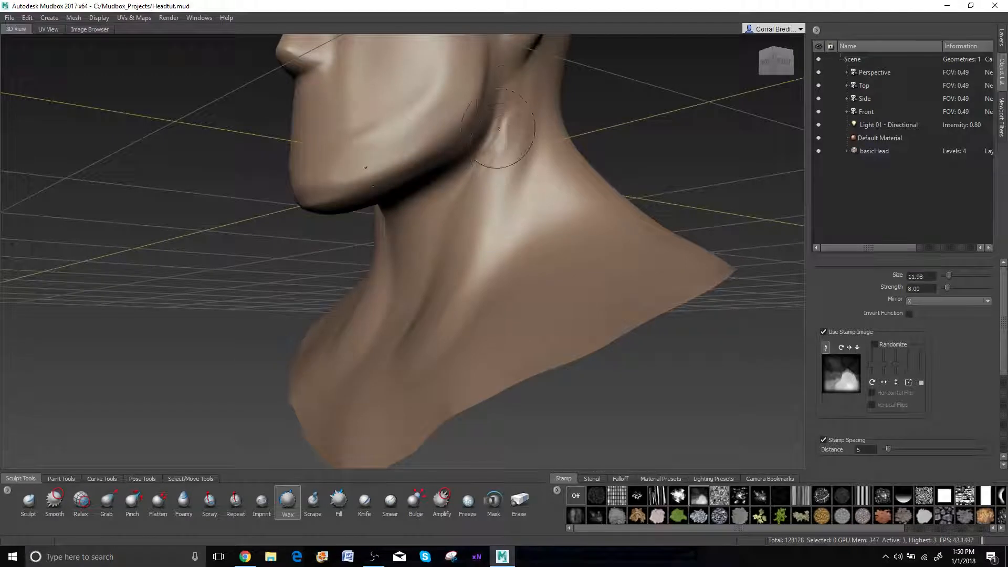
key("shift")
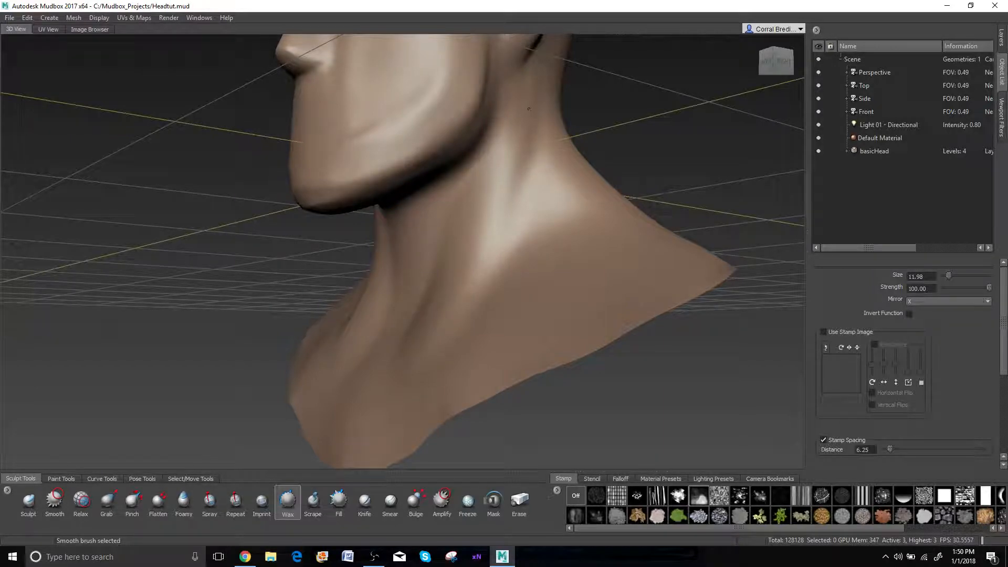
- Build up the neck muscles toward the pit of the neck with the Wax brush at size 11.98, and smooth their edges
mouse_move(461, 214)
left_mouse_down("alt")
mouse_move(682, 236)
mouse_move(563, 241)
left_mouse_up("alt")
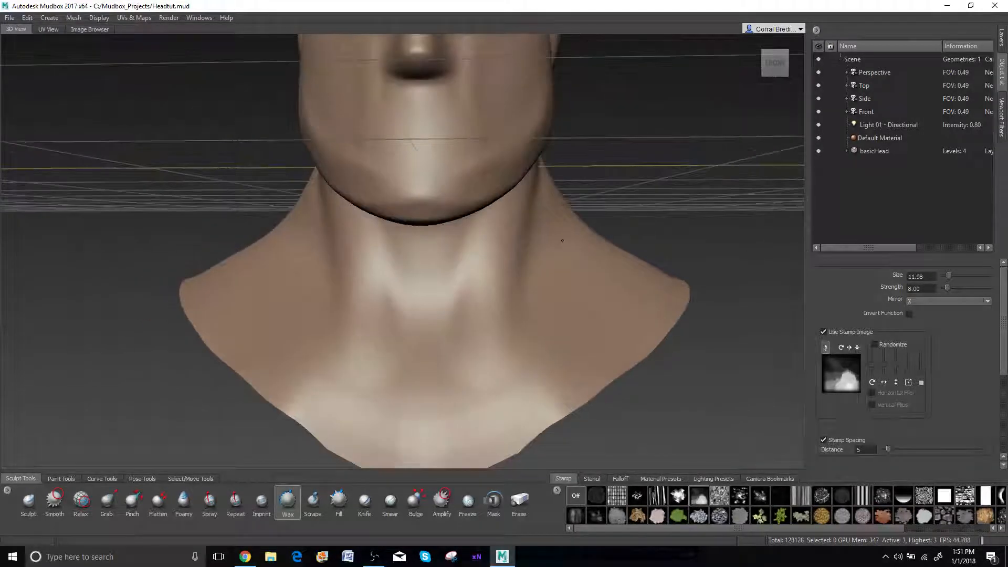
mouse_move(496, 325)
left_mouse_down("alt")
mouse_move(439, 348)
mouse_move(450, 299)
mouse_move(495, 252)
mouse_move(542, 166)
left_mouse_up("alt")
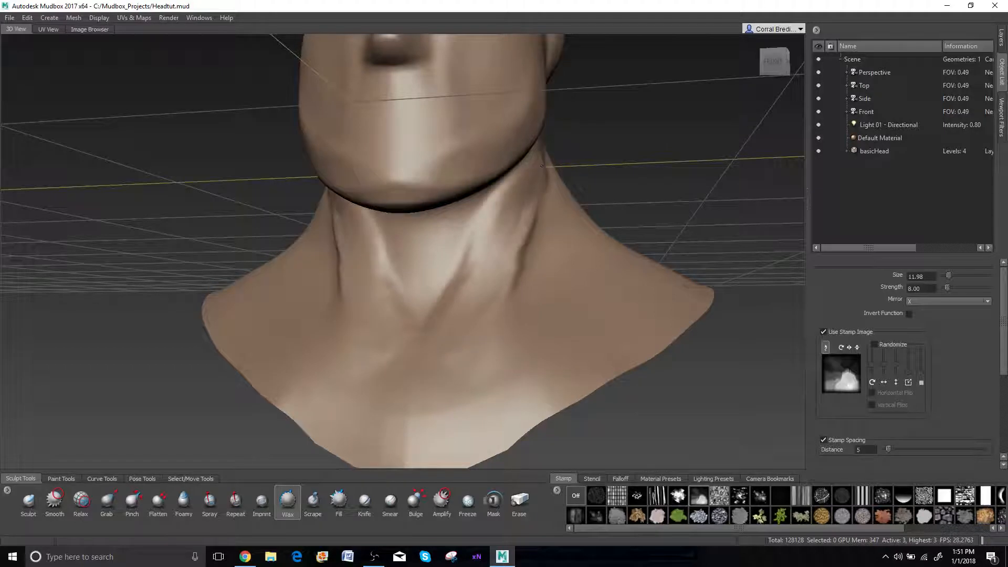
key("shift")
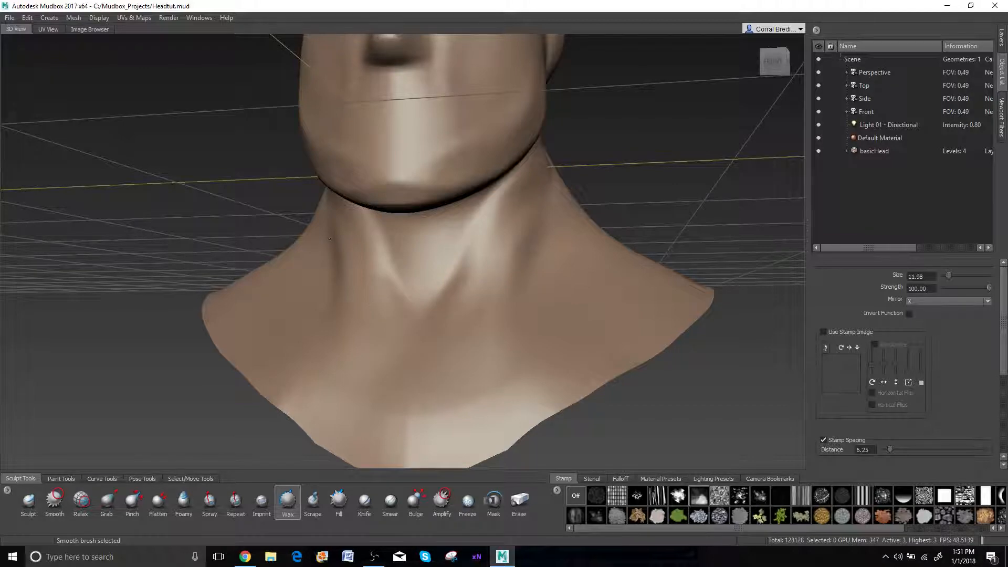
left_click_drag(432, 306, 458, 314, "shift")
- Add wax to the side of the neck below the ear and smooth it into the surface
scroll(525, 293, "down", 3)
mouse_move(527, 292)
left_mouse_down("alt")
mouse_move(336, 292)
mouse_move(360, 293)
left_mouse_up("alt")
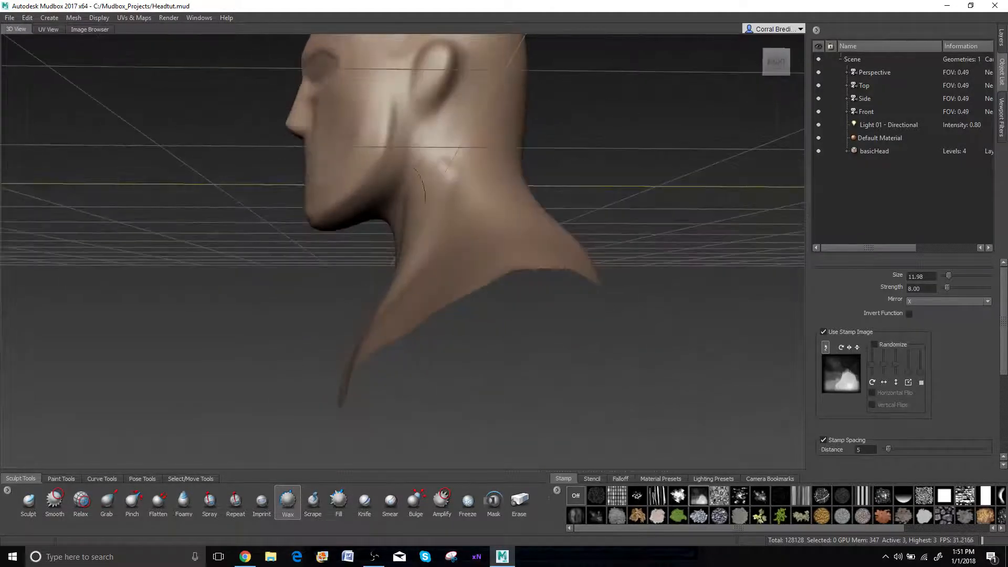
key("shift")
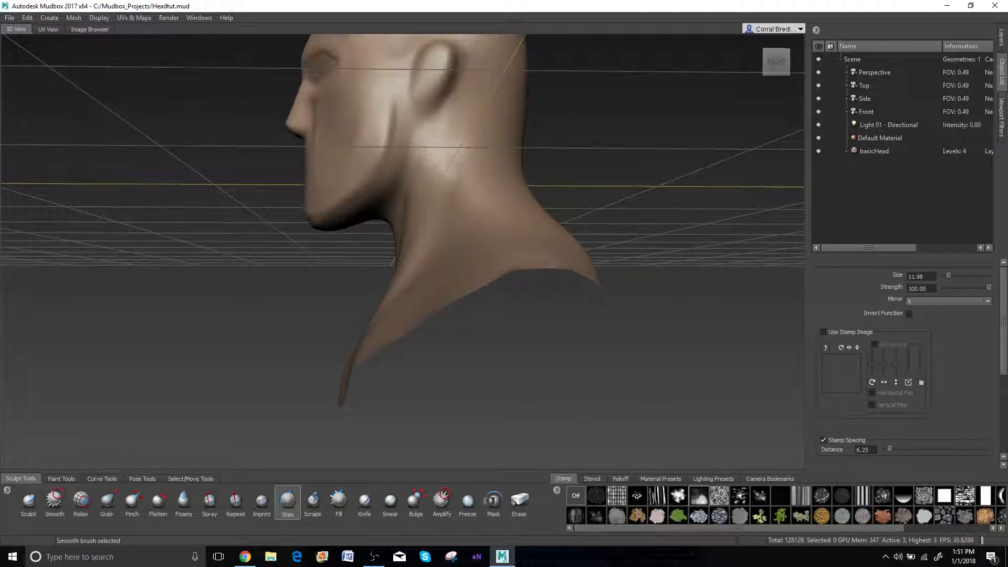
- Sculpt mirrored collarbones from the base of the neck out to the shoulders with Wax strokes, reducing the brush size to 6.62
mouse_move(441, 197)
left_mouse_down("alt")
mouse_move(512, 216)
mouse_move(551, 203)
left_mouse_up("alt")
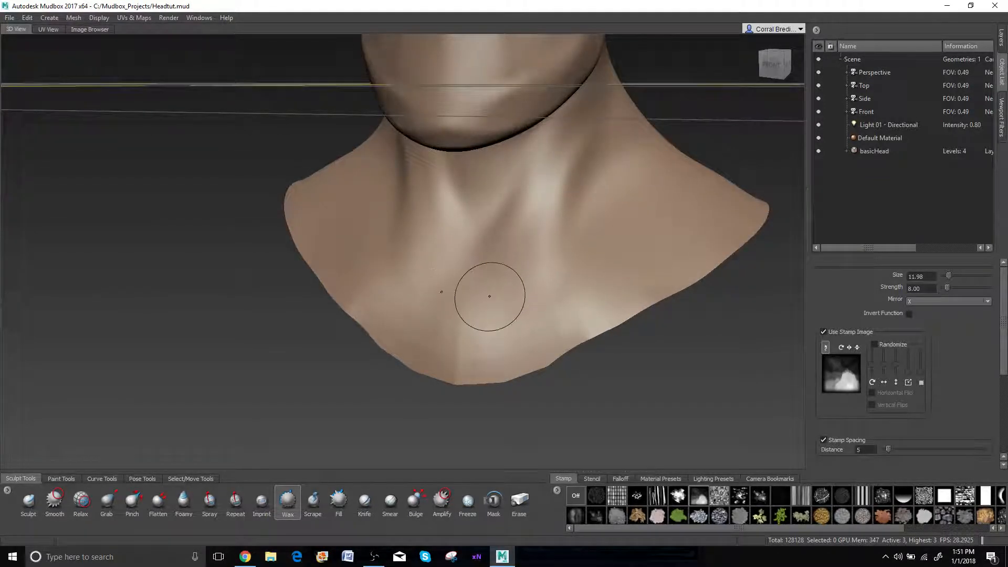
left_click_drag(490, 293, 688, 263)
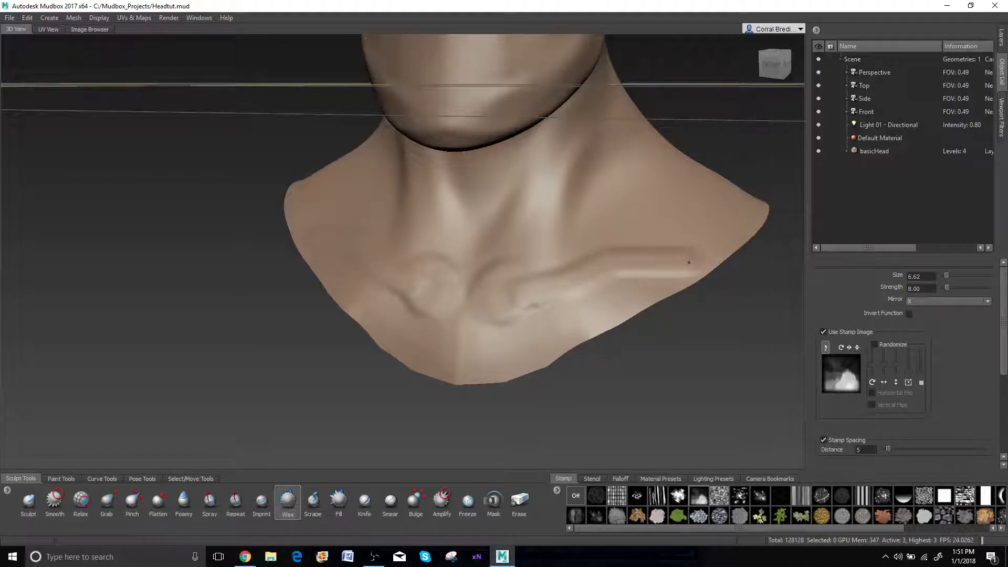
left_click_drag(525, 304, 715, 247)
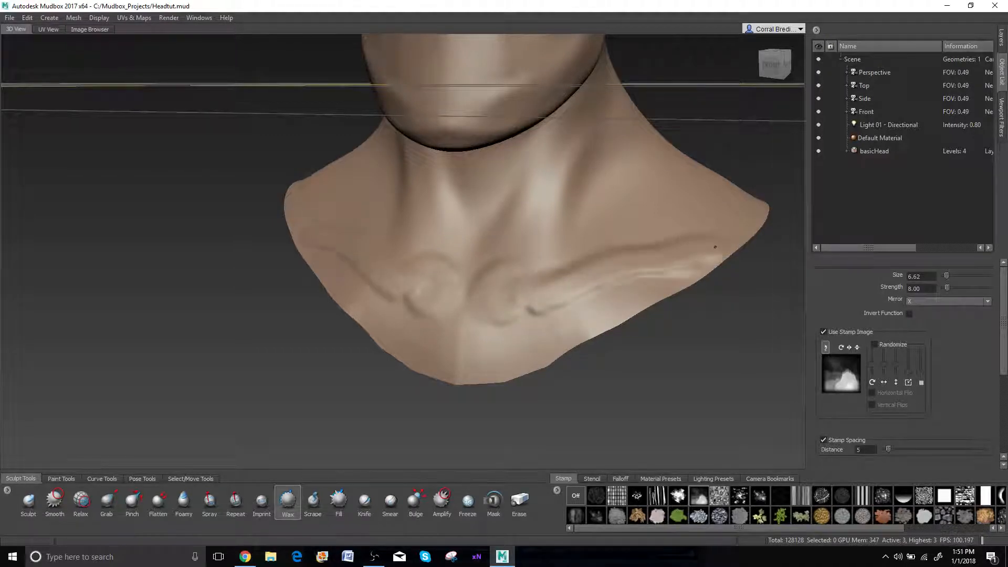
left_click_drag(519, 279, 628, 258)
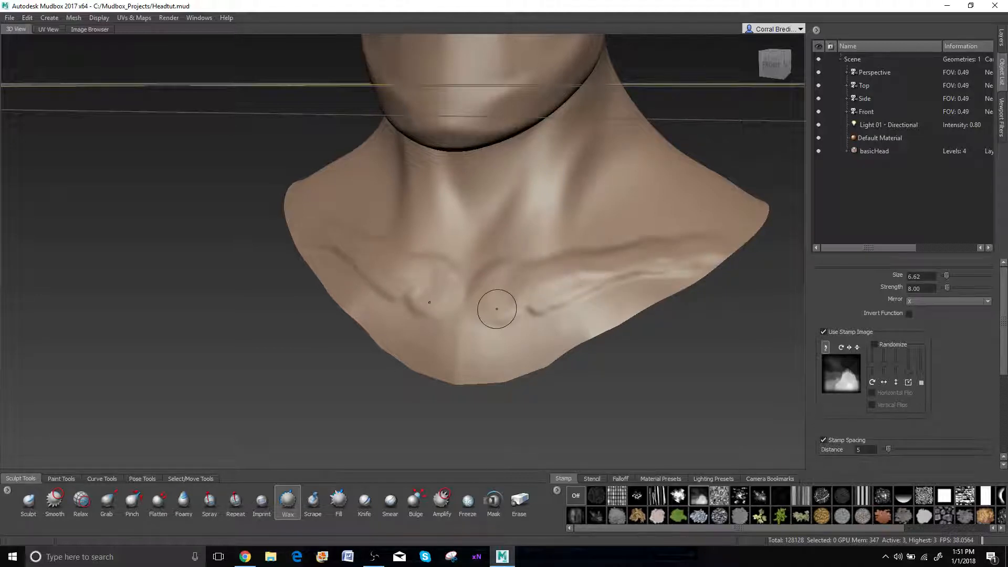
mouse_move(498, 307)
left_mouse_down()
mouse_move(483, 310)
mouse_move(495, 282)
mouse_move(501, 297)
mouse_move(516, 278)
mouse_move(530, 303)
mouse_move(523, 310)
mouse_move(586, 296)
left_mouse_up()
- Smooth the collarbones and upper chest with the brush at size 20.17
scroll(519, 290, "up", 2)
key("shift")
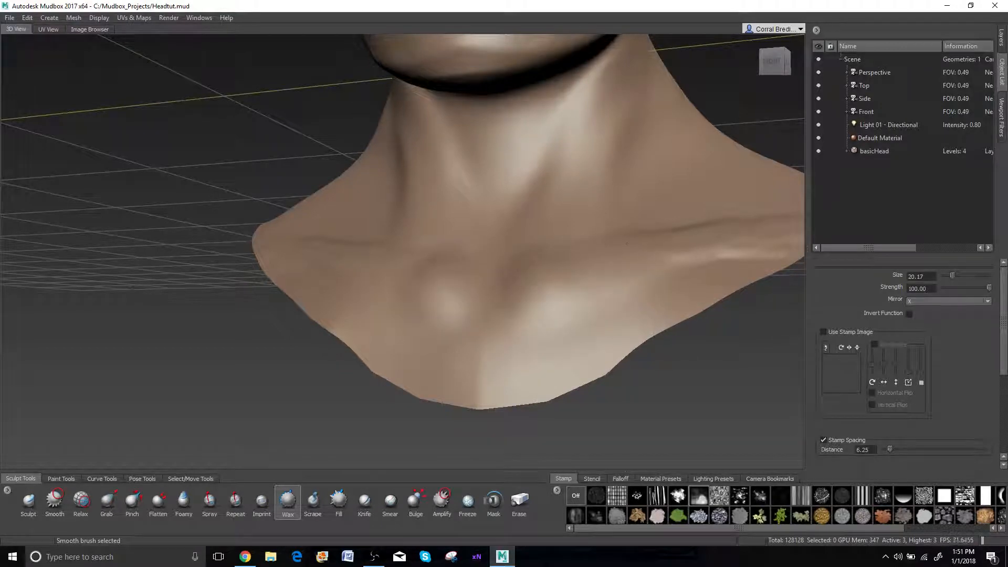
mouse_move(626, 243)
left_mouse_down()
mouse_move(763, 232)
mouse_move(630, 241)
mouse_move(557, 274)
left_mouse_up()
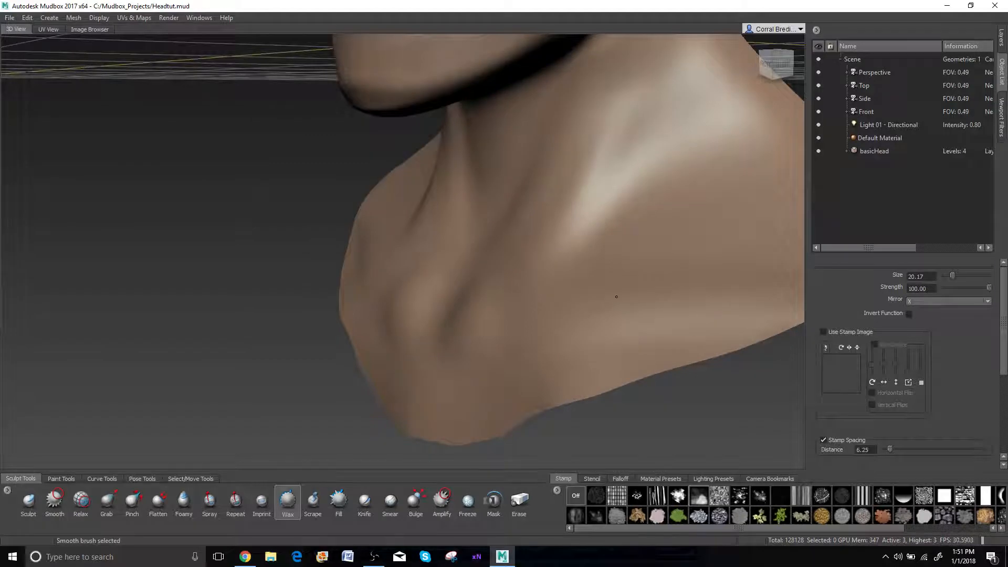
scroll(620, 295, "down", 4)
mouse_move(620, 295)
left_mouse_down("alt")
mouse_move(640, 337)
mouse_move(701, 336)
mouse_move(620, 350)
mouse_move(502, 231)
mouse_move(517, 212)
mouse_move(517, 182)
mouse_move(533, 173)
left_mouse_up("alt")
scroll(497, 203, "up", 4)
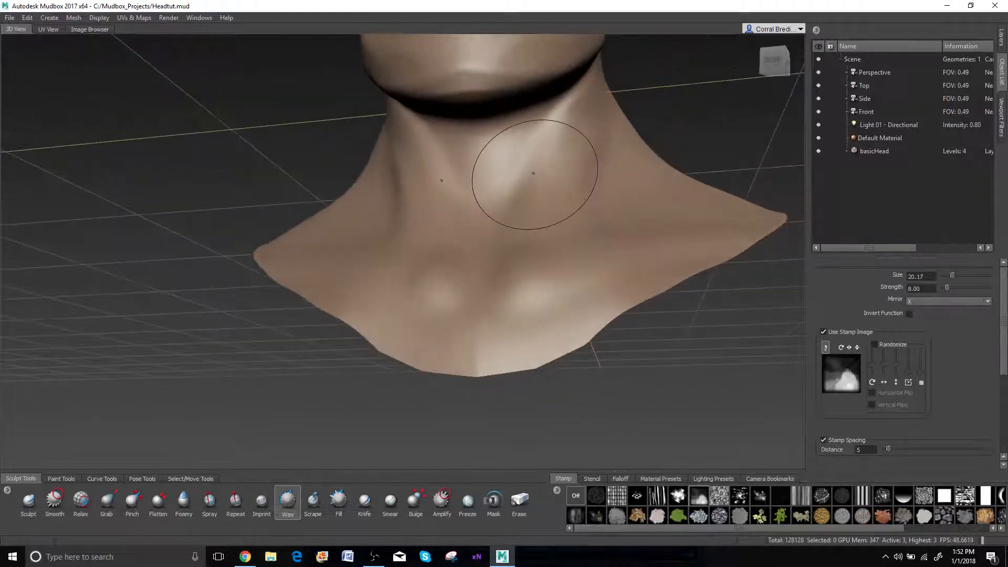
- Smooth the side of the neck from below the ear and jaw downward with the Smooth brush at size 20.17
mouse_move(469, 152)
left_mouse_down("alt")
mouse_move(485, 174)
mouse_move(480, 147)
mouse_move(477, 209)
mouse_move(493, 216)
left_mouse_up("alt")
mouse_move(492, 210)
left_mouse_down("alt")
mouse_move(415, 199)
mouse_move(386, 183)
left_mouse_up("alt")
middle_click_drag(452, 99, 391, 273, "alt")
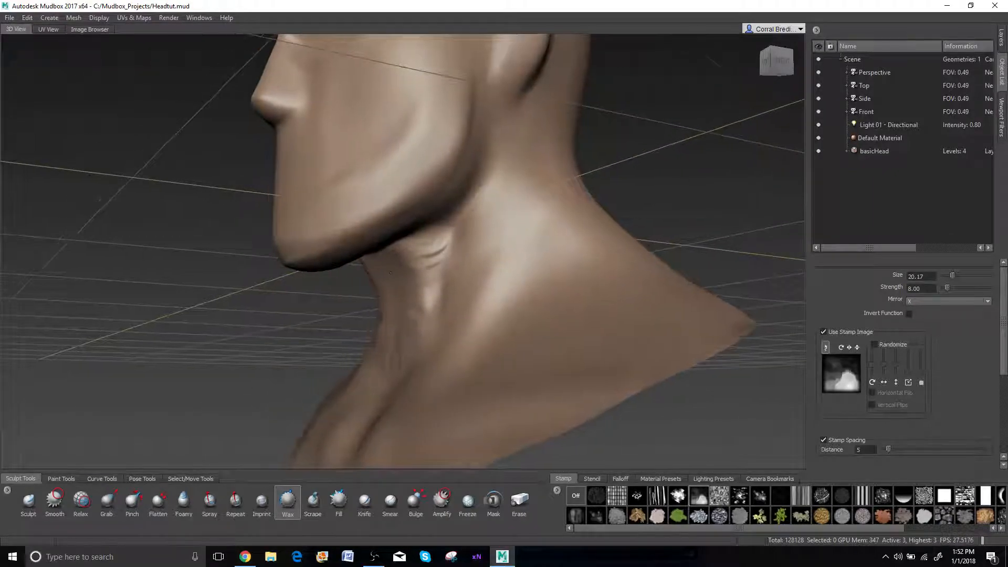
left_click_drag(390, 272, 452, 311, "alt")
left_click_drag(470, 237, 457, 260, "shift")
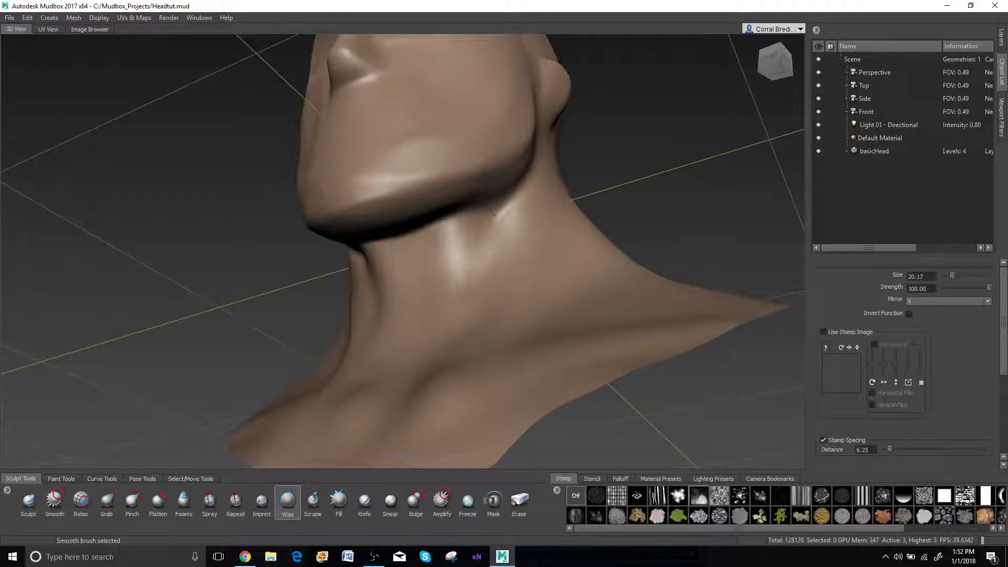
left_click_drag(419, 284, 651, 236, "alt")
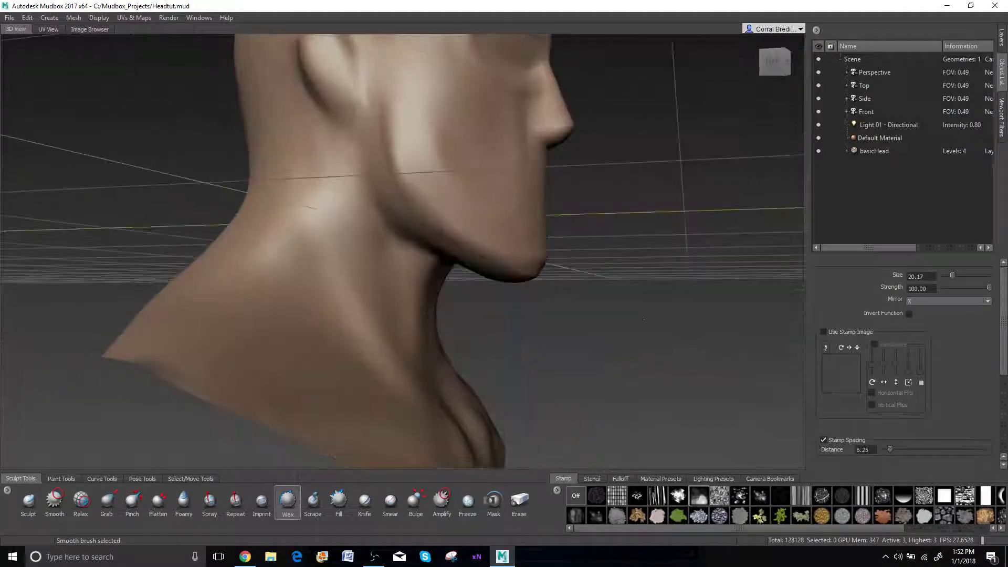
- Build up the front of the throat with Wax strokes and smooth it, reducing the brush size to 9.59
left_click_drag(651, 388, 440, 300, "alt")
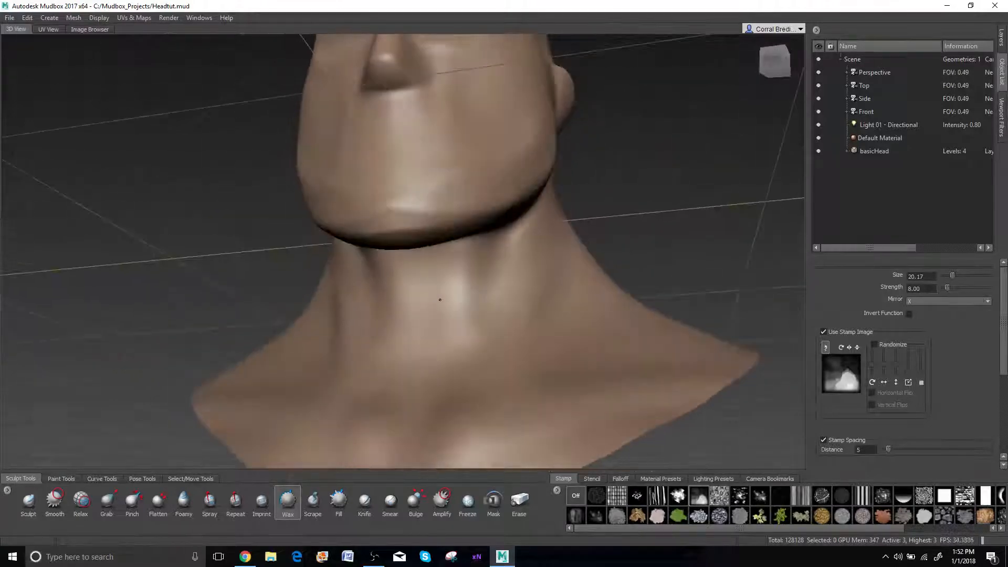
mouse_move(429, 307)
left_mouse_down()
mouse_move(414, 307)
mouse_move(423, 327)
mouse_move(436, 318)
mouse_move(426, 331)
left_mouse_up()
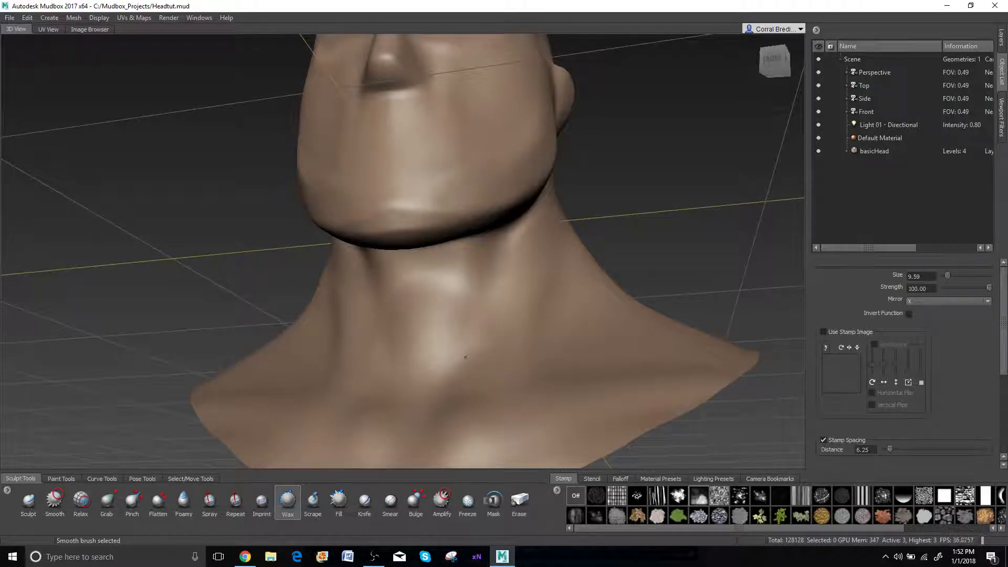
mouse_move(470, 323)
left_mouse_down("alt")
mouse_move(425, 303)
mouse_move(572, 313)
left_mouse_up("alt")
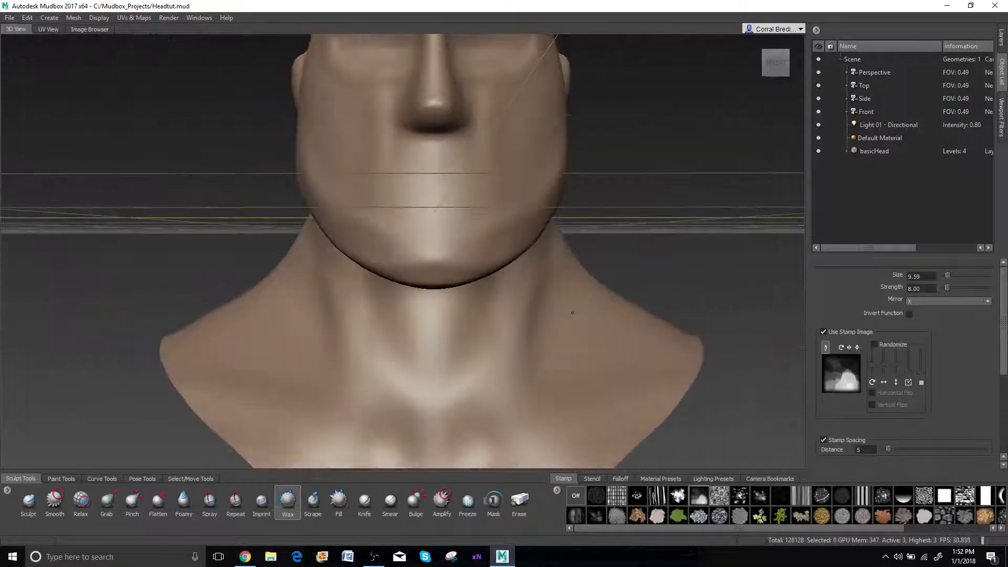
- Build up mirrored muscle forms across the upper back below the neck with the Wax brush at size 19.37
middle_click_drag(572, 312, 522, 261, "alt")
left_click_drag(522, 261, 360, 282, "alt")
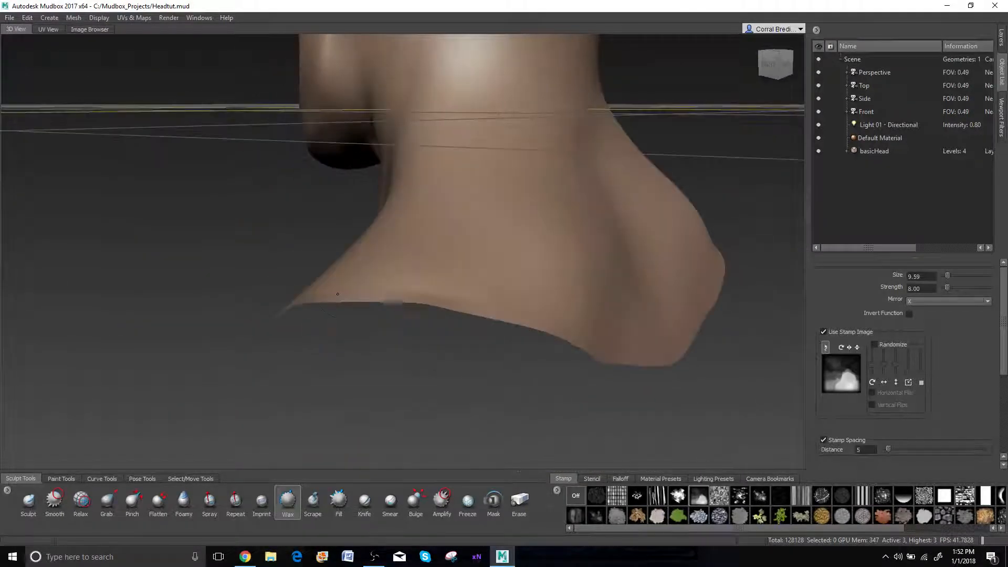
mouse_move(453, 263)
left_mouse_down("alt")
mouse_move(408, 265)
mouse_move(462, 261)
left_mouse_up("alt")
key("b")
left_click_drag(519, 250, 410, 254, "alt")
mouse_move(368, 187)
left_mouse_down()
mouse_move(441, 157)
mouse_move(431, 236)
mouse_move(472, 246)
mouse_move(259, 289)
mouse_move(219, 259)
left_mouse_up()
mouse_move(325, 283)
left_mouse_down("alt")
mouse_move(383, 278)
mouse_move(383, 265)
left_mouse_up("alt")
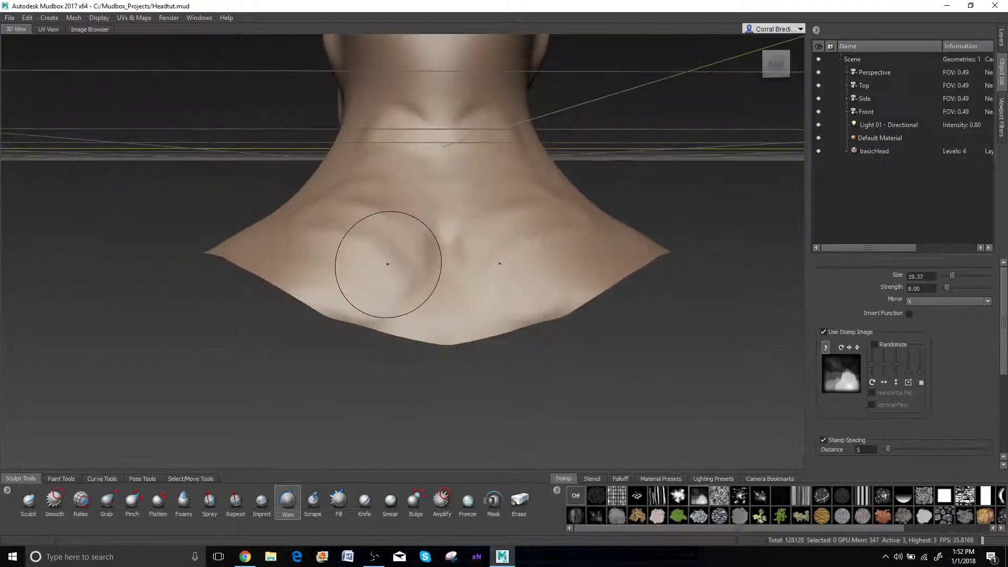
mouse_move(420, 297)
left_mouse_down()
mouse_move(330, 287)
mouse_move(413, 299)
left_mouse_up()
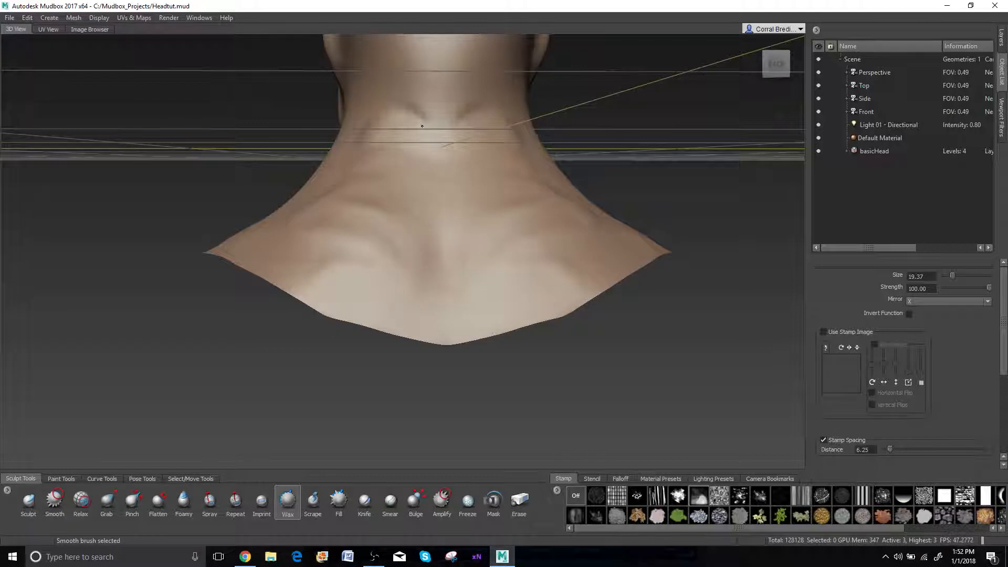
- Smooth the upper back and the nape of the neck with the brush at size 19.37
mouse_move(391, 124)
left_mouse_down("alt")
mouse_move(397, 153)
mouse_move(450, 171)
mouse_move(503, 172)
left_mouse_up("alt")
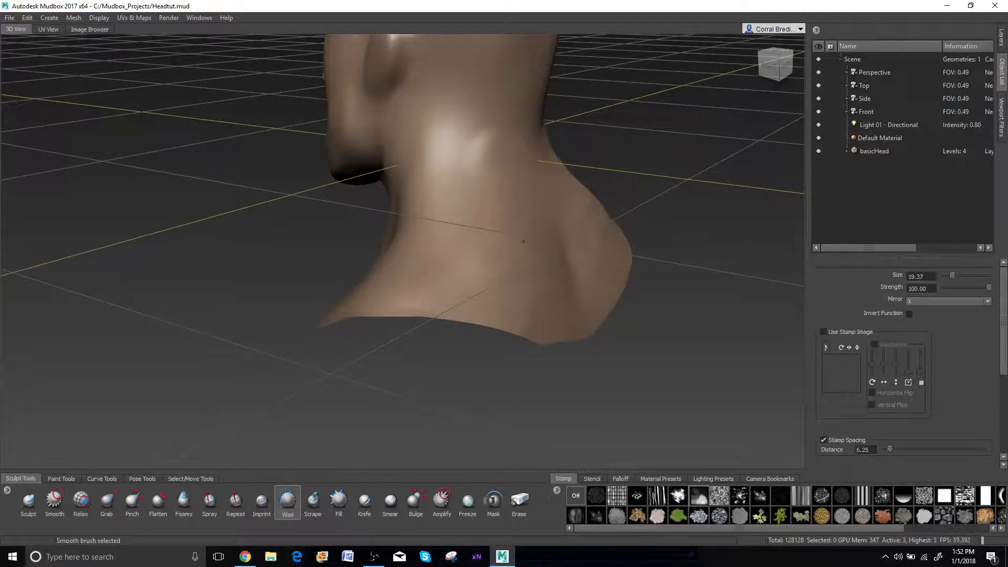
mouse_move(524, 242)
left_mouse_down("alt")
mouse_move(499, 236)
mouse_move(472, 263)
mouse_move(433, 231)
mouse_move(355, 229)
left_mouse_up("alt")
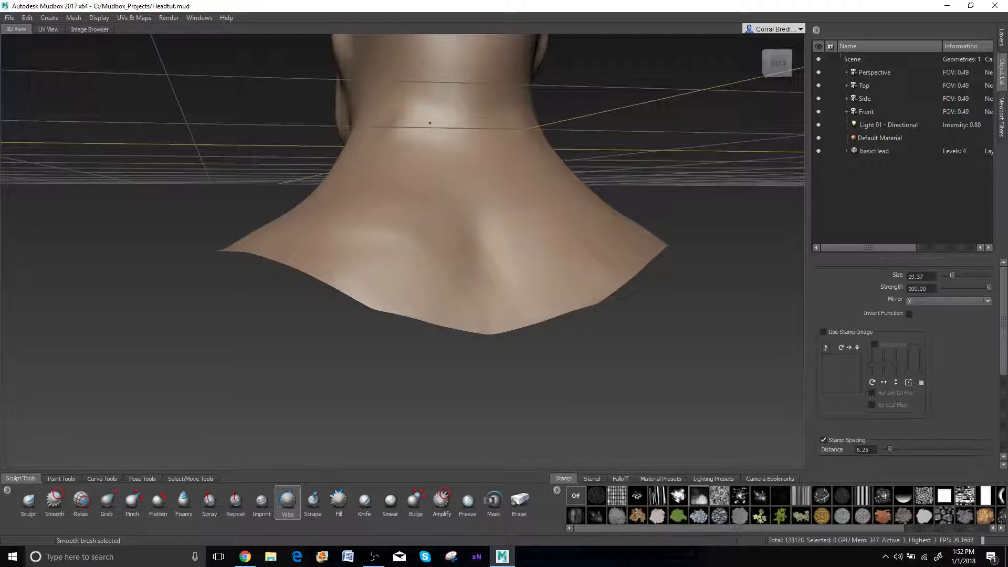
mouse_move(422, 111)
left_mouse_down("alt")
mouse_move(507, 202)
mouse_move(447, 203)
left_mouse_up("alt")
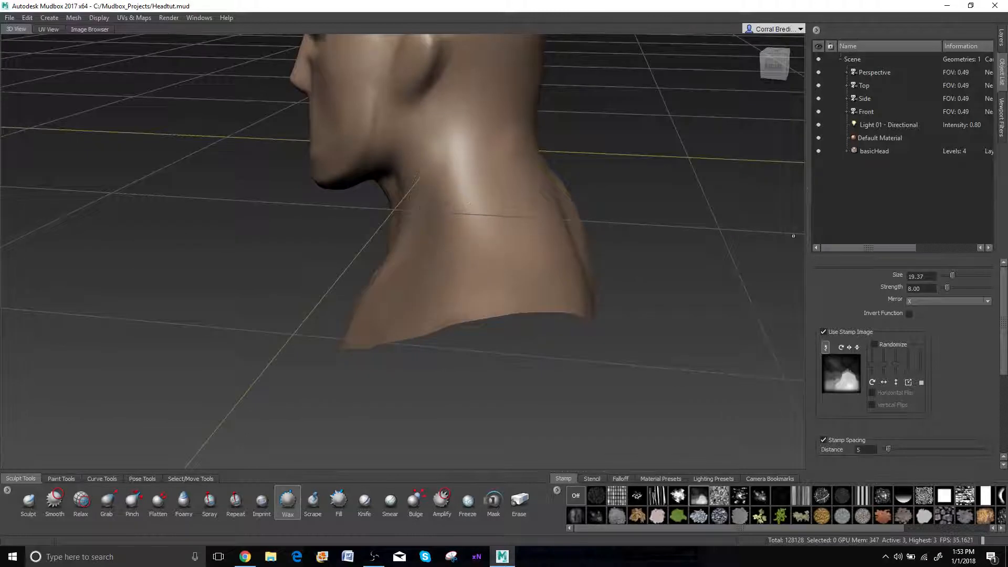
- Set the Wax strength to 5, add wax from the side of the neck to the shoulder at size 17.24, and smooth it
type("5")
left_click_drag(441, 152, 473, 186)
mouse_move(499, 140)
left_mouse_down()
mouse_move(467, 171)
mouse_move(469, 204)
mouse_move(492, 222)
mouse_move(465, 245)
left_mouse_up()
mouse_move(398, 261)
left_mouse_down("alt")
mouse_move(447, 177)
mouse_move(488, 158)
mouse_move(480, 184)
mouse_move(514, 168)
left_mouse_up("alt")
key("shift")
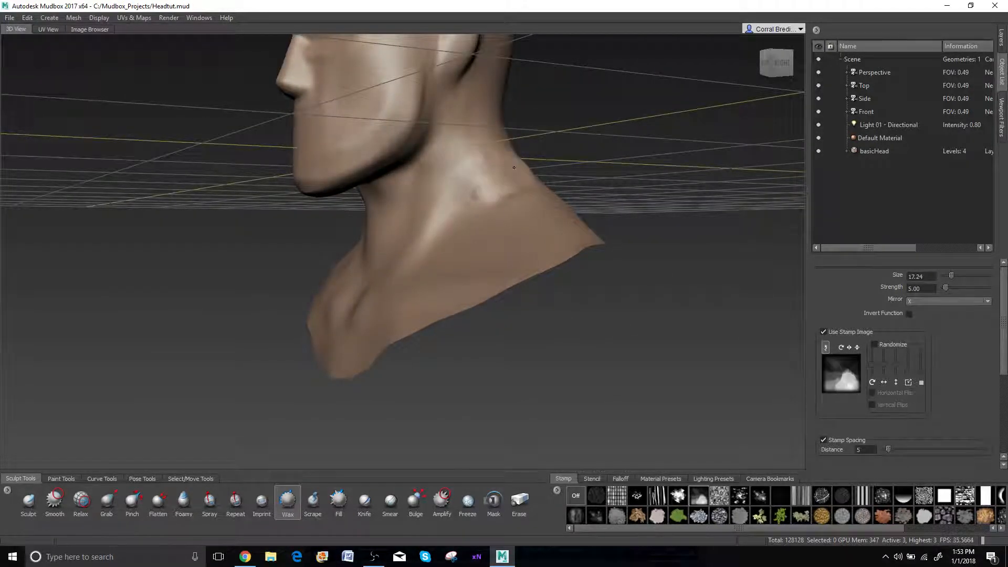
mouse_move(501, 207)
left_mouse_down()
mouse_move(479, 218)
mouse_move(542, 189)
left_mouse_up()
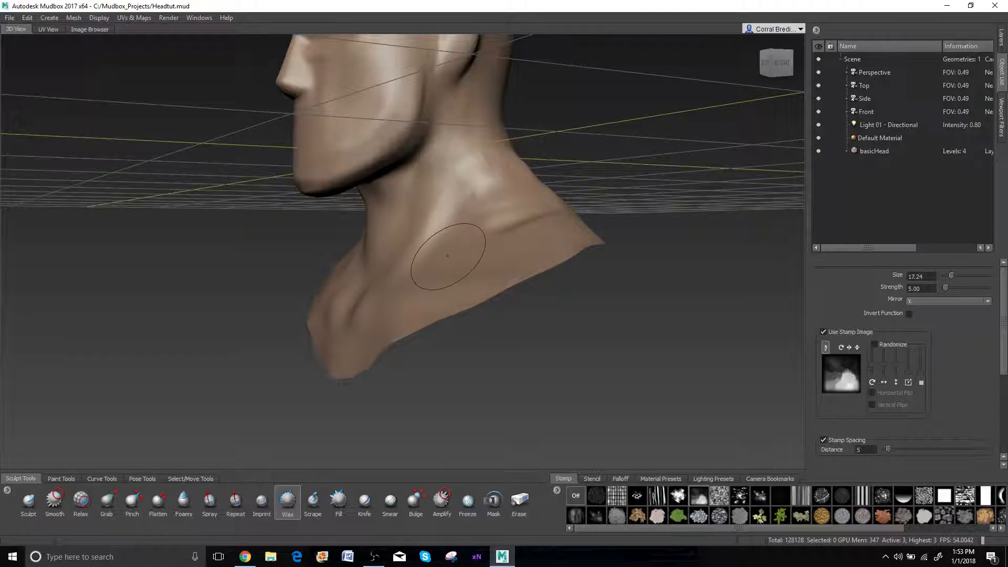
key("shift")
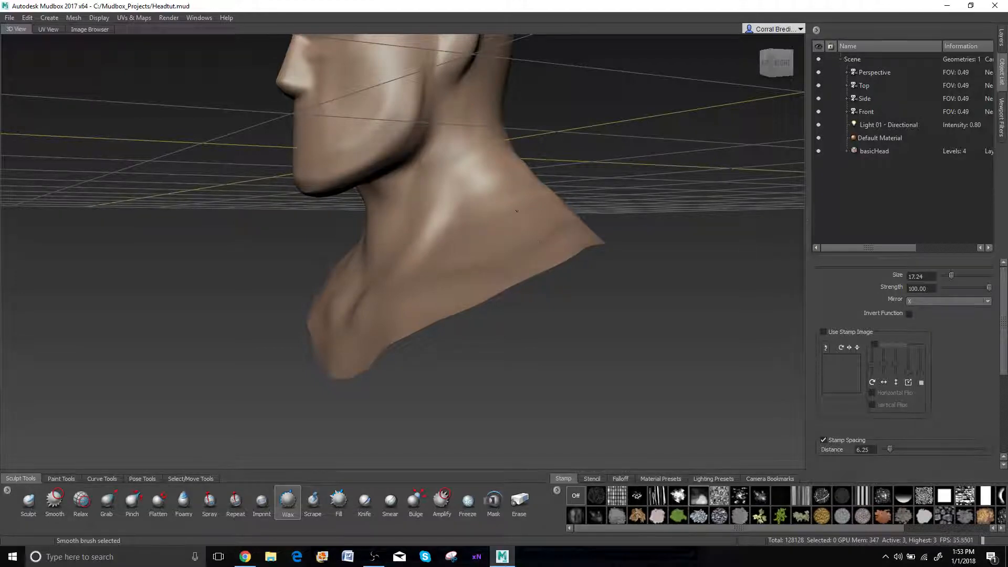
- Smooth the shoulder slope and the side and back of the neck with the brush at size 17.24
left_click_drag(480, 172, 454, 227, "alt")
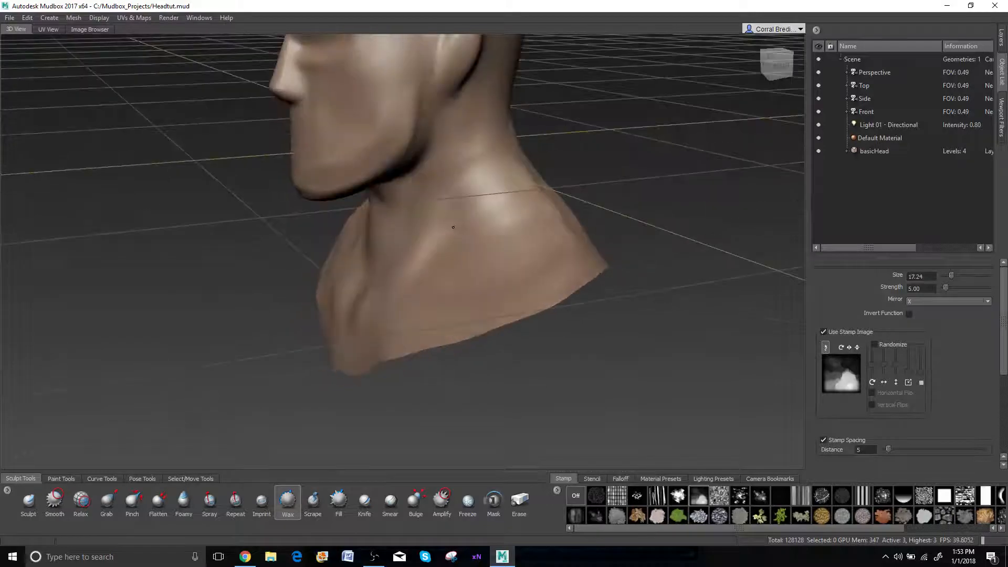
key("shift")
left_click_drag(503, 162, 349, 221, "alt")
key("shift")
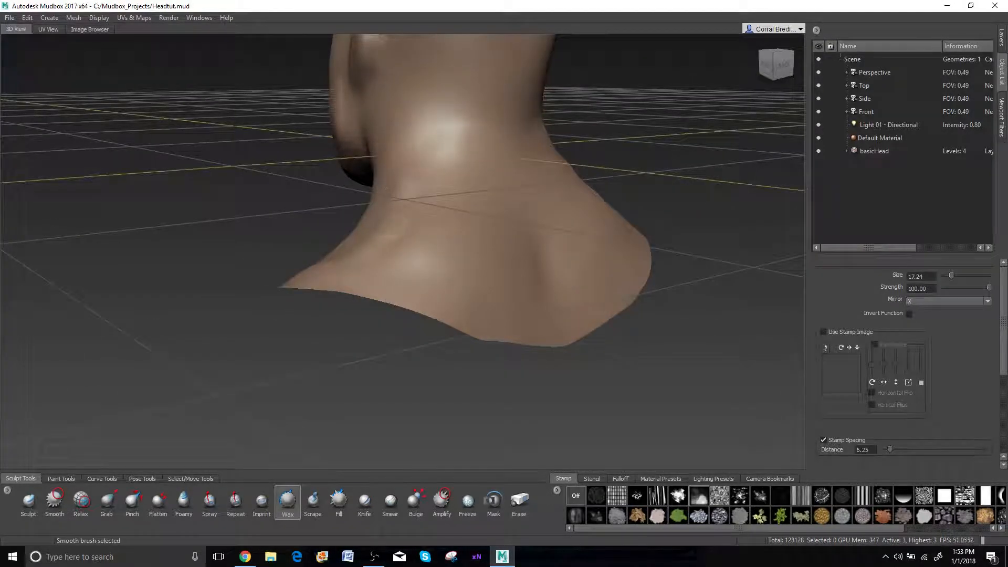
left_click_drag(409, 187, 438, 218, "alt")
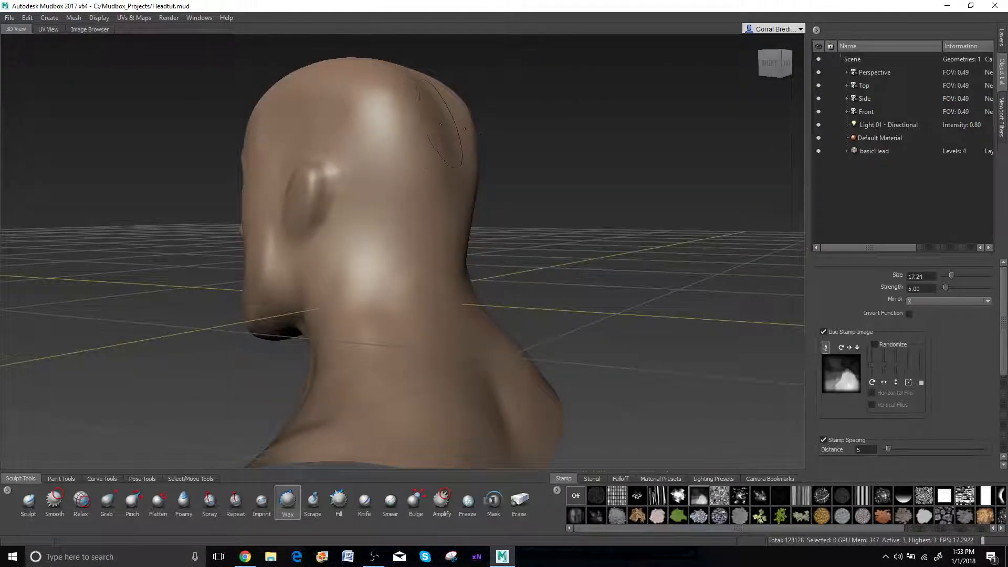
- Reshape the crown and back of the skull with the Grab brush at size 33.49
left_click_drag(462, 310, 532, 335, "alt")
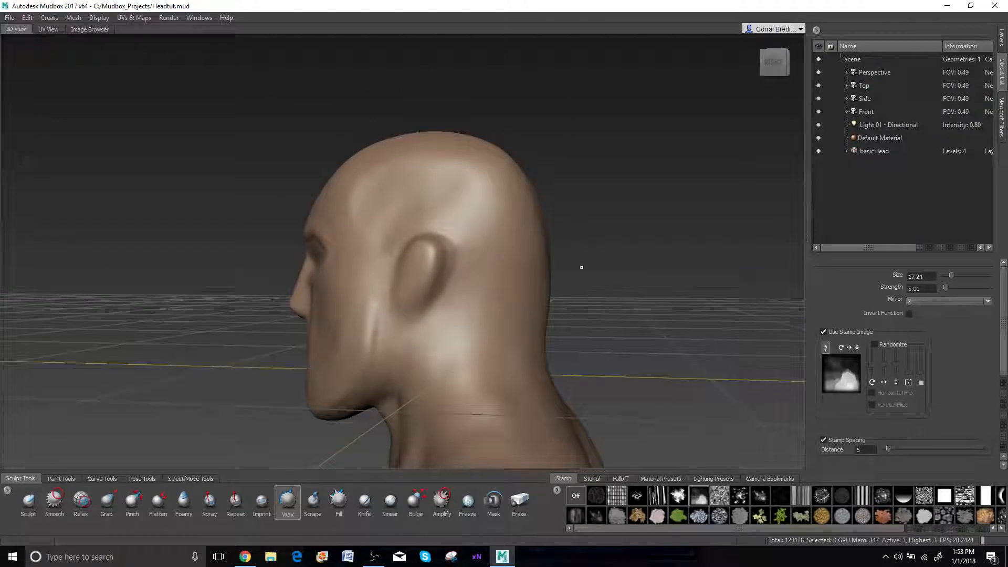
mouse_move(577, 269)
left_mouse_down()
mouse_move(695, 269)
mouse_move(615, 269)
left_mouse_up()
left_click(112, 500)
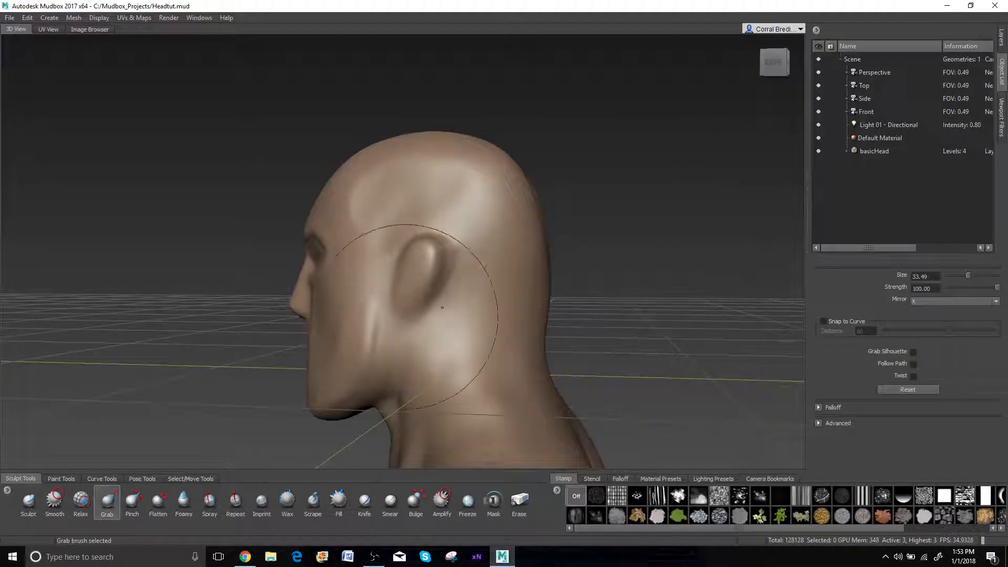
left_click_drag(528, 236, 507, 211, "alt")
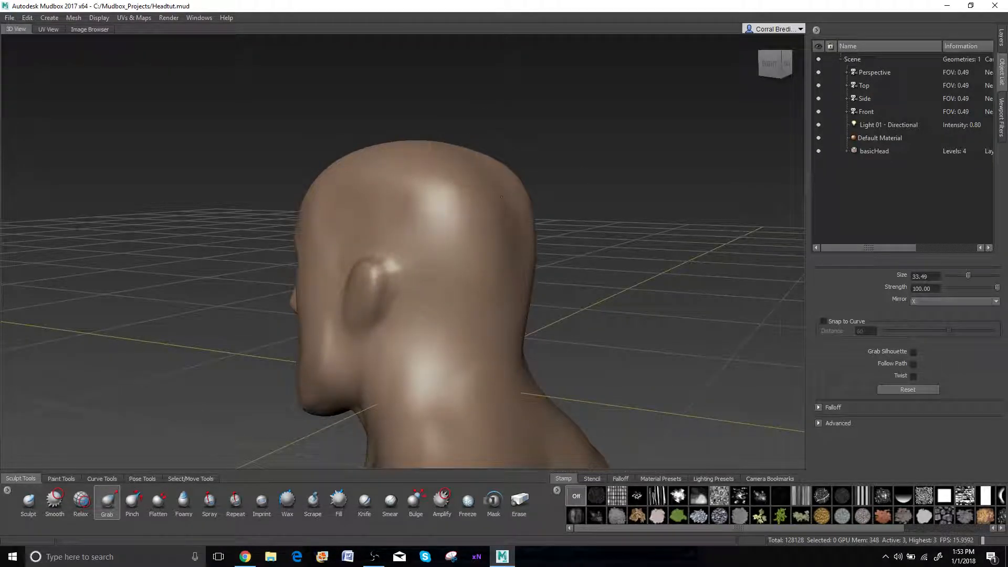
left_click_drag(509, 210, 534, 232, "alt")
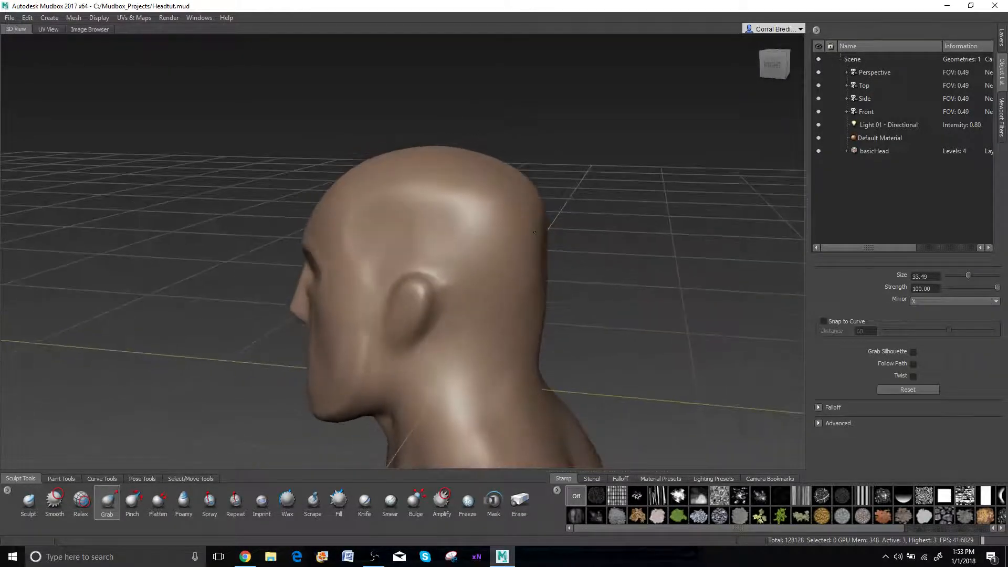
mouse_move(511, 164)
left_mouse_down()
mouse_move(499, 210)
mouse_move(525, 269)
left_mouse_up()
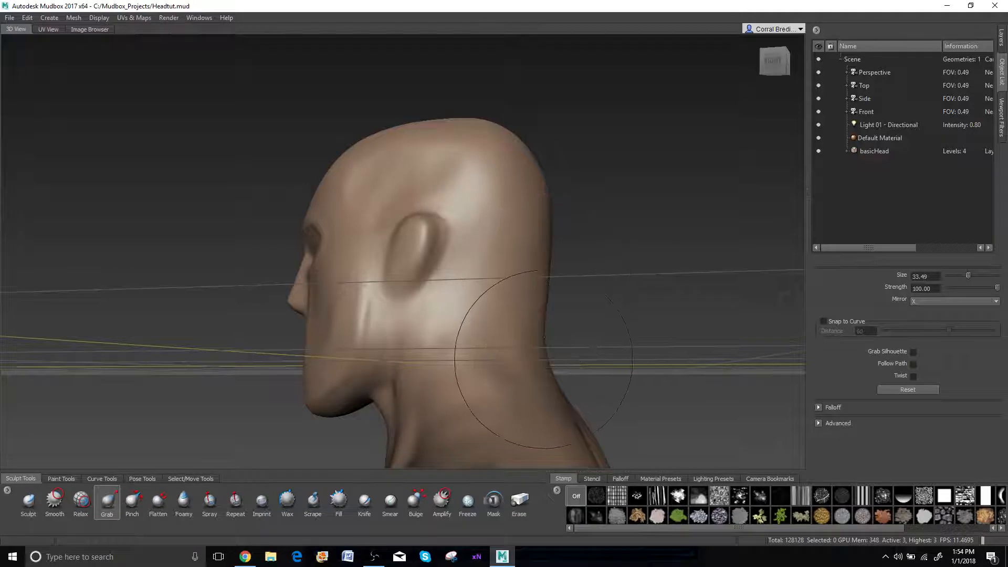
- Pull out the nape and the back of the neck with the Grab brush, enlarging it from size 37.81 to 46.01
mouse_move(543, 367)
left_mouse_down()
mouse_move(554, 367)
mouse_move(547, 330)
left_mouse_up()
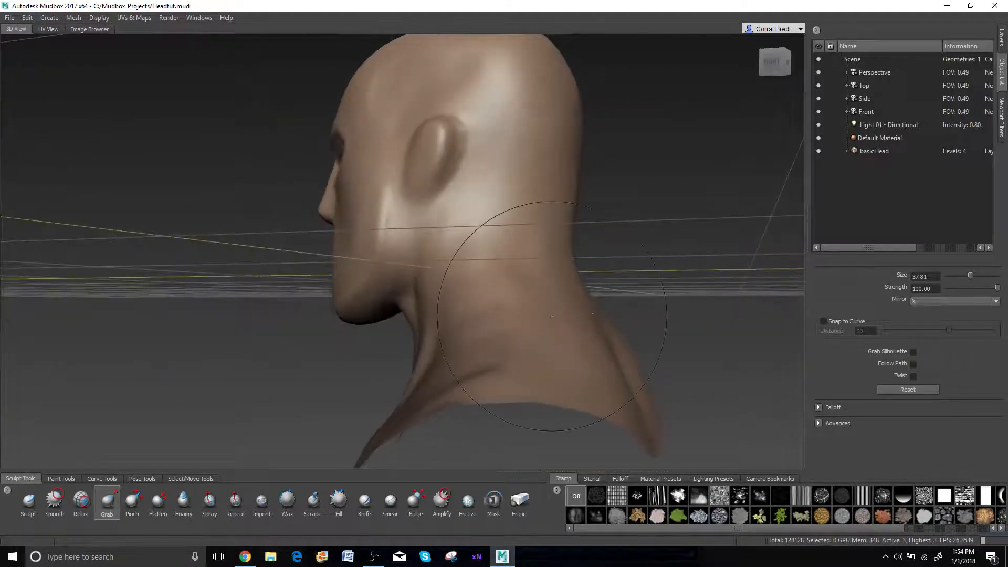
left_click_drag(571, 284, 579, 285)
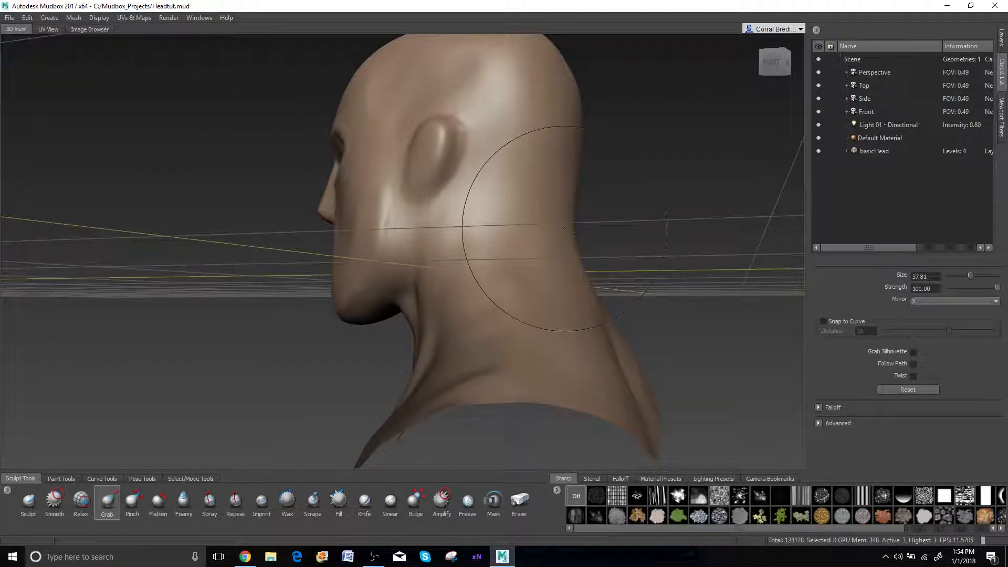
left_click_drag(564, 228, 568, 228)
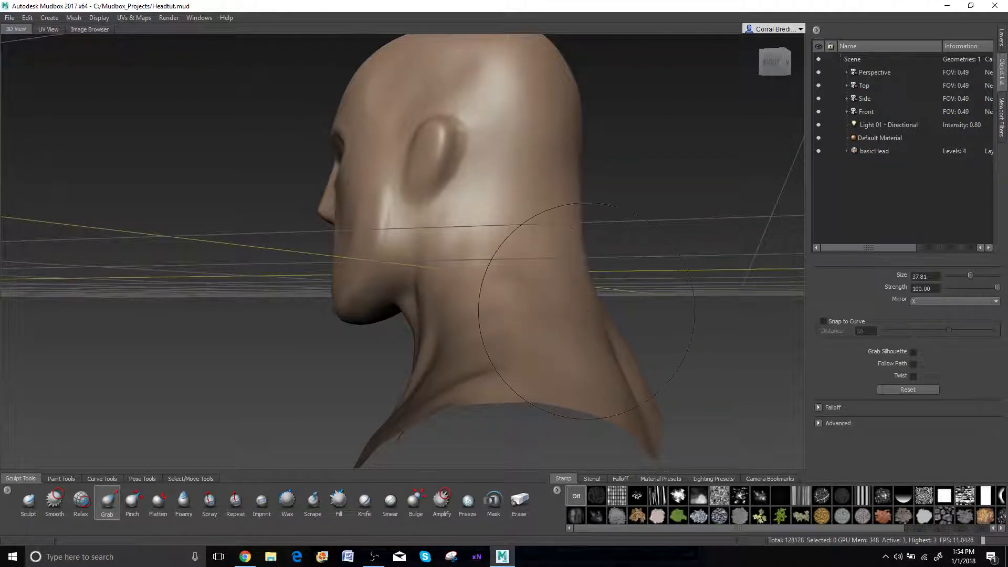
mouse_move(585, 310)
left_mouse_down()
mouse_move(616, 312)
mouse_move(575, 314)
mouse_move(565, 294)
left_mouse_up()
mouse_move(554, 252)
left_mouse_down("alt")
mouse_move(475, 256)
mouse_move(484, 250)
mouse_move(464, 239)
mouse_move(549, 212)
mouse_move(593, 246)
mouse_move(551, 204)
mouse_move(639, 294)
mouse_move(630, 296)
left_mouse_up("alt")
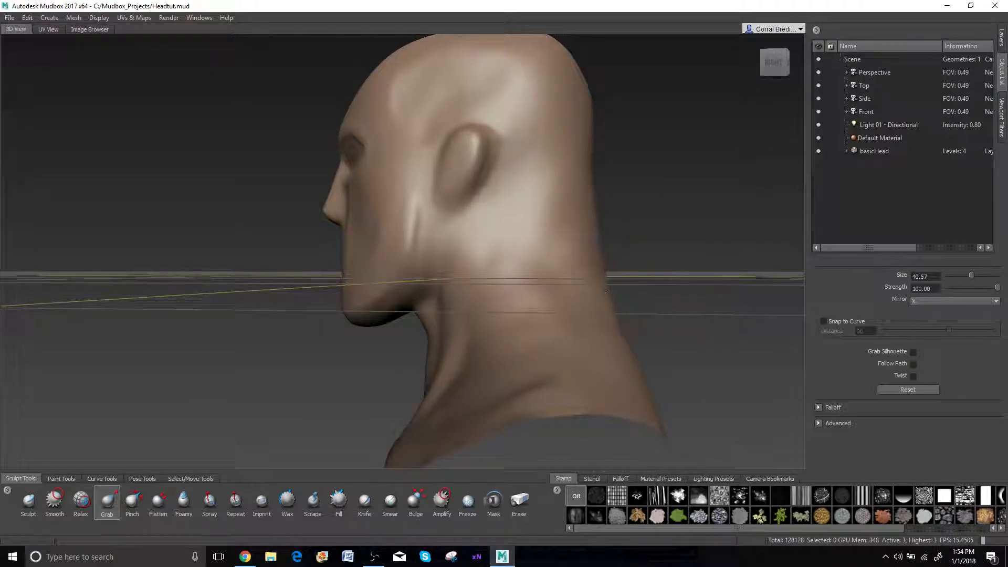
left_click_drag(654, 302, 627, 306, "alt")
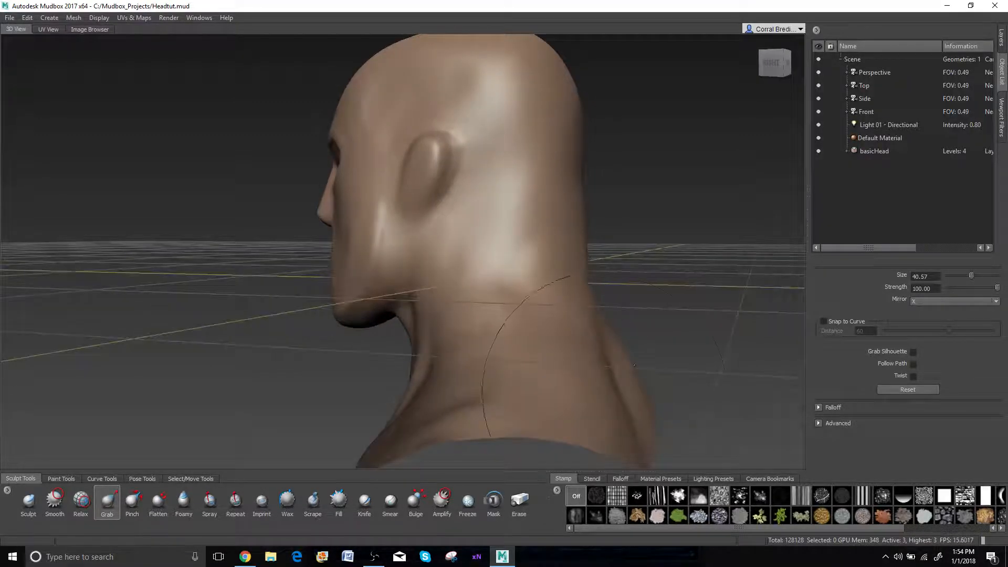
key("b")
mouse_move(603, 394)
left_mouse_down()
mouse_move(620, 394)
mouse_move(611, 359)
mouse_move(624, 336)
mouse_move(588, 319)
mouse_move(491, 353)
mouse_move(627, 362)
mouse_move(681, 351)
left_mouse_up()
- Pull the surface where the chin meets the throat downward with the Grab brush at size 28.07 and smooth it
middle_click_drag(528, 191, 481, 292, "alt")
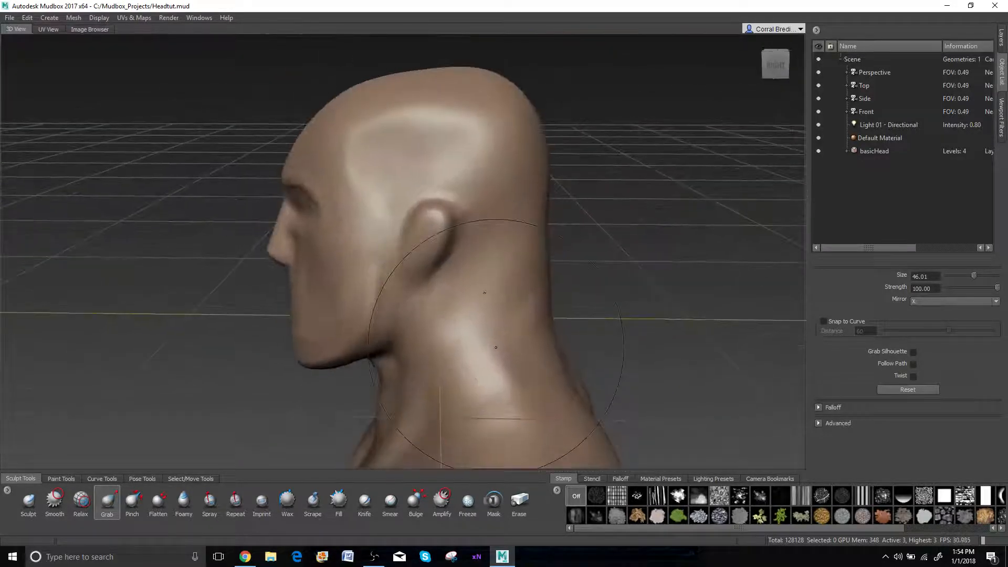
mouse_move(481, 293)
left_mouse_down("alt")
mouse_move(659, 321)
mouse_move(502, 314)
left_mouse_up("alt")
right_click_drag(501, 314, 452, 362, "alt")
middle_click_drag(452, 361, 513, 272, "alt")
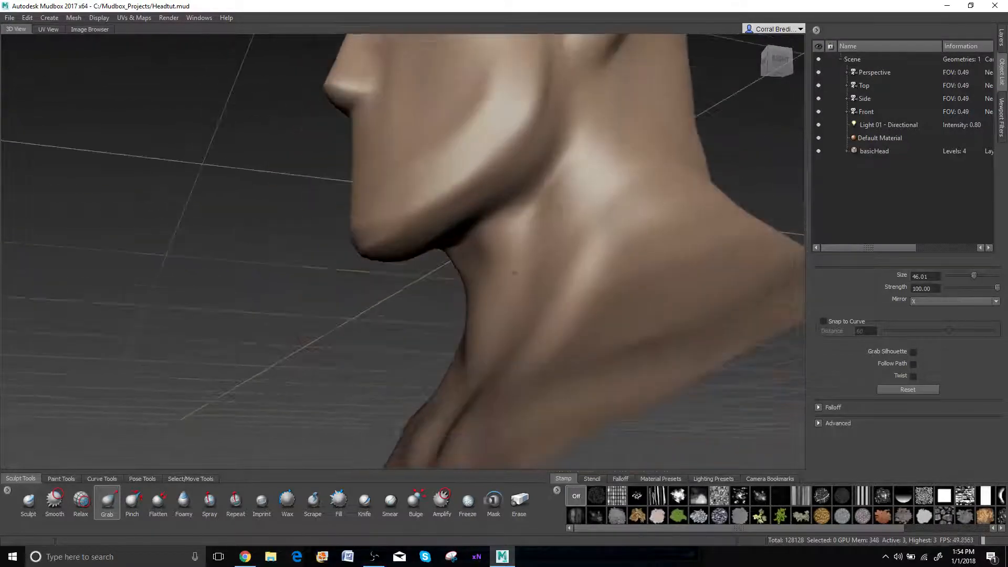
mouse_move(513, 272)
left_mouse_down("alt")
mouse_move(454, 281)
mouse_move(443, 306)
left_mouse_up("alt")
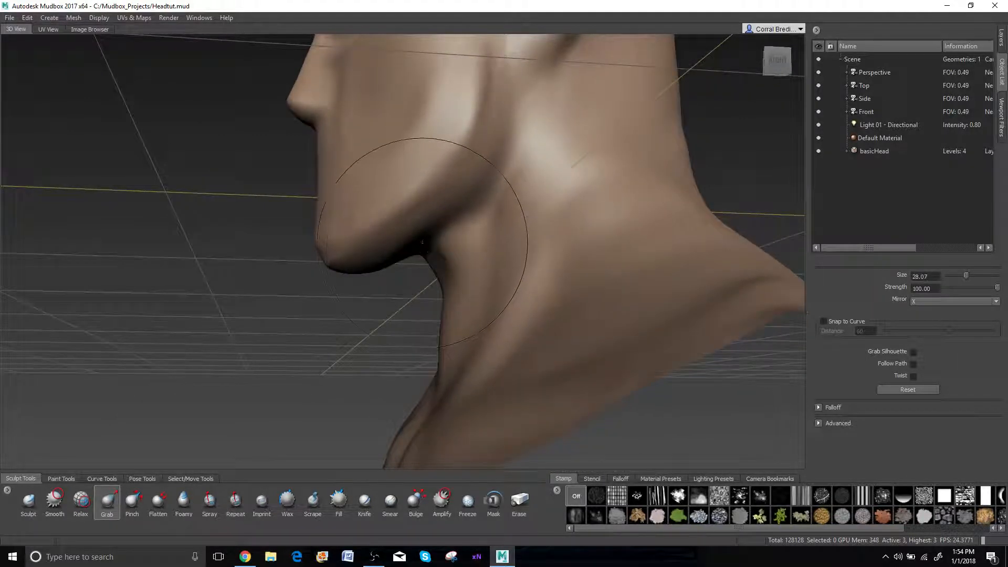
mouse_move(425, 240)
left_mouse_down()
mouse_move(418, 249)
mouse_move(433, 253)
mouse_move(424, 272)
mouse_move(440, 336)
mouse_move(462, 288)
mouse_move(431, 292)
left_mouse_up()
key("shift")
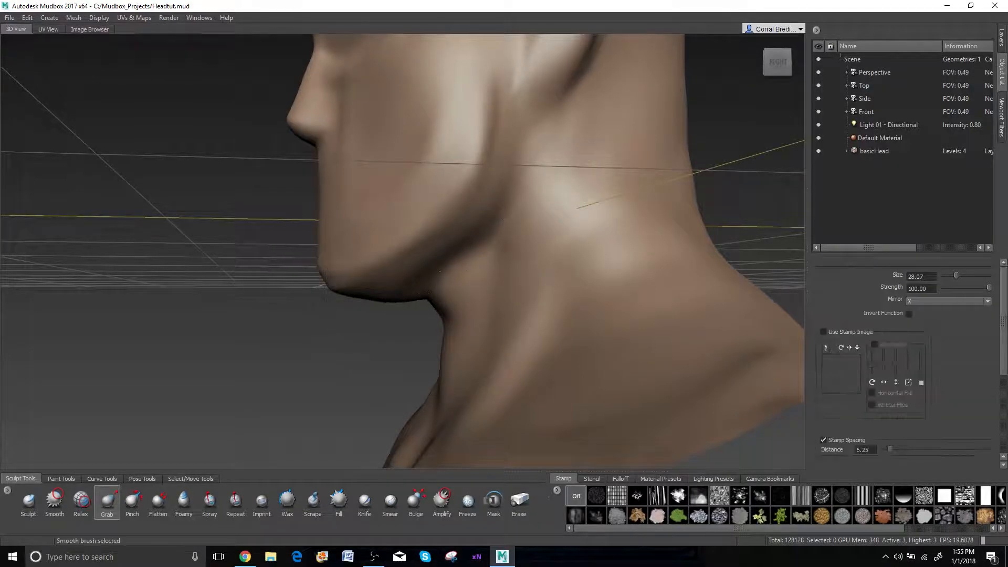
- Smooth the cheek and the side of the mouth area with the brush at size 10.10
scroll(462, 257, "down", 4)
mouse_move(457, 261)
left_mouse_down("alt")
mouse_move(625, 236)
mouse_move(657, 267)
mouse_move(574, 376)
left_mouse_up("alt")
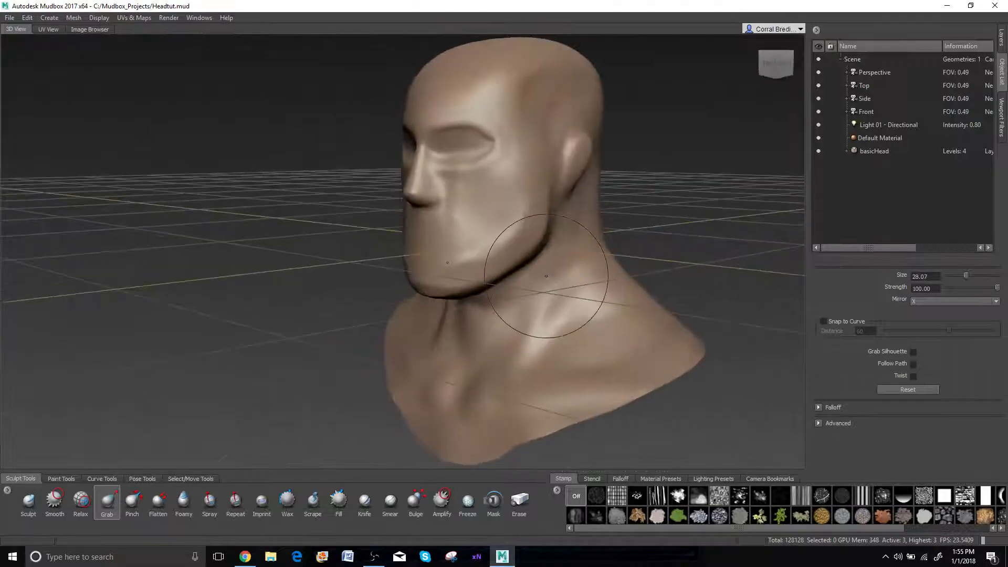
scroll(583, 332, "up", 5)
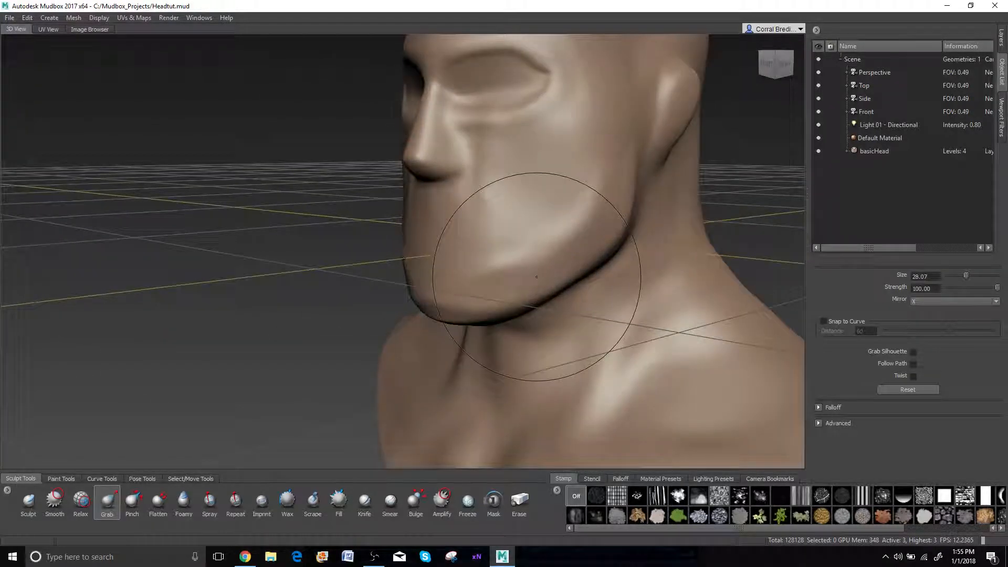
key("b")
mouse_move(559, 213)
left_mouse_down()
mouse_move(525, 212)
mouse_move(547, 226)
left_mouse_up()
key("shift")
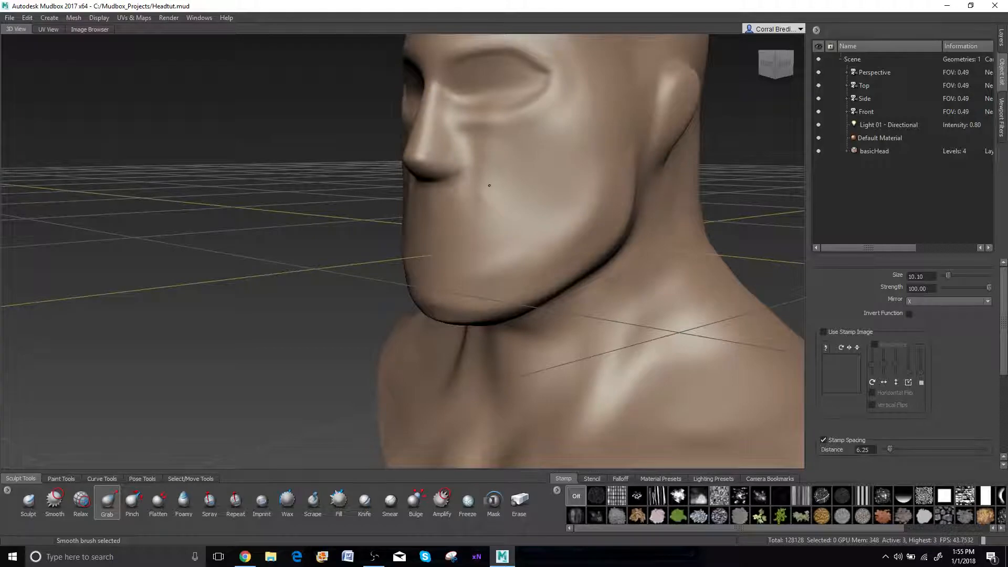
- Build up the upper lip and the lower lip below the nose with the Wax brush at size 4.28
left_click_drag(473, 199, 532, 198, "alt")
middle_click_drag(532, 198, 502, 216, "alt")
right_click_drag(502, 216, 519, 207, "alt")
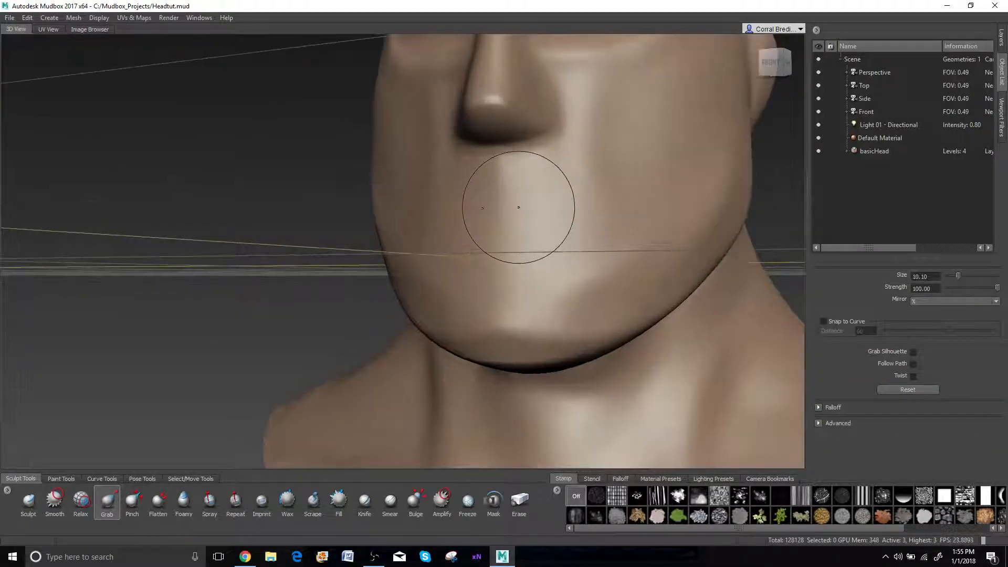
key("b")
left_click_drag(500, 209, 471, 209)
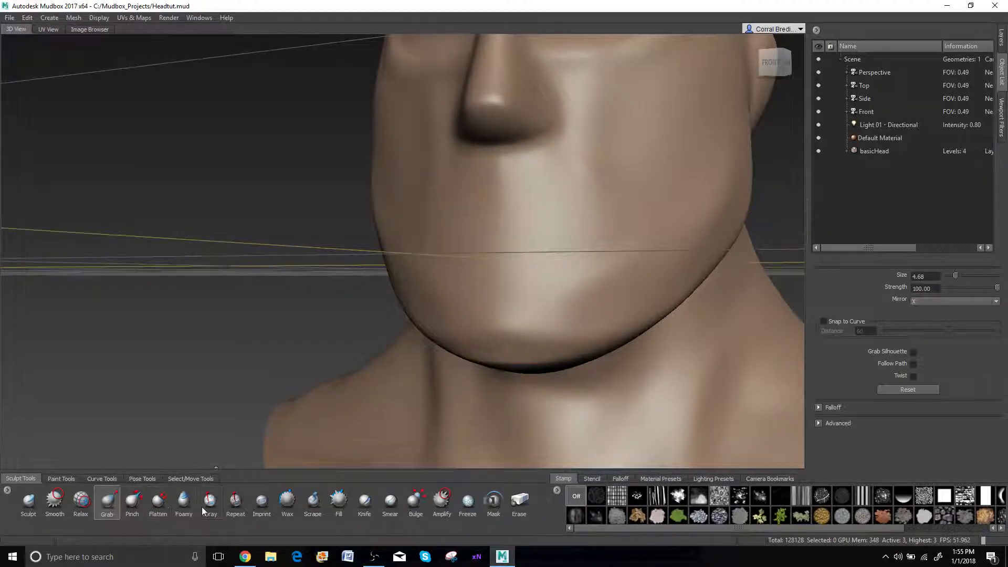
left_click(276, 506)
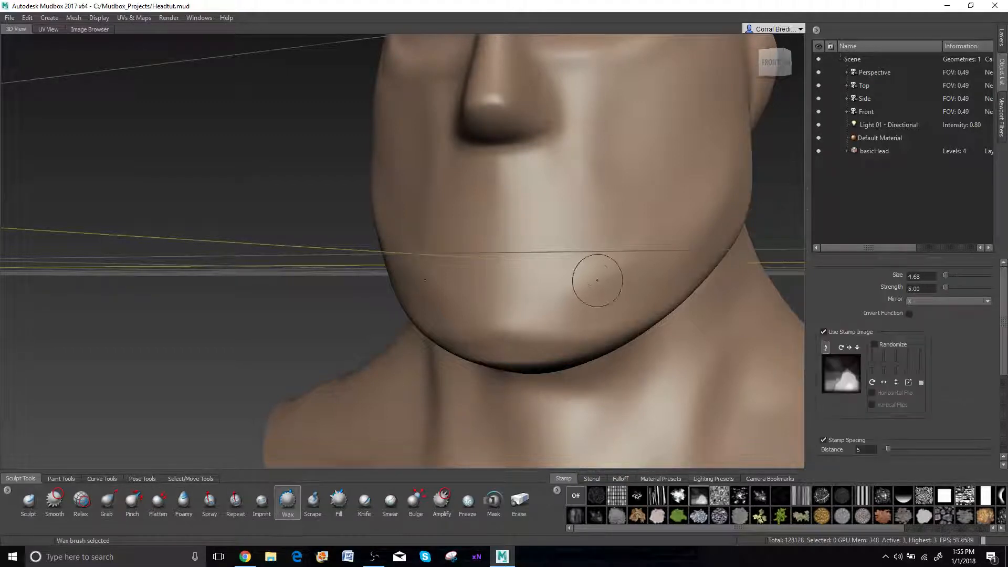
left_click_drag(596, 277, 498, 275, "alt")
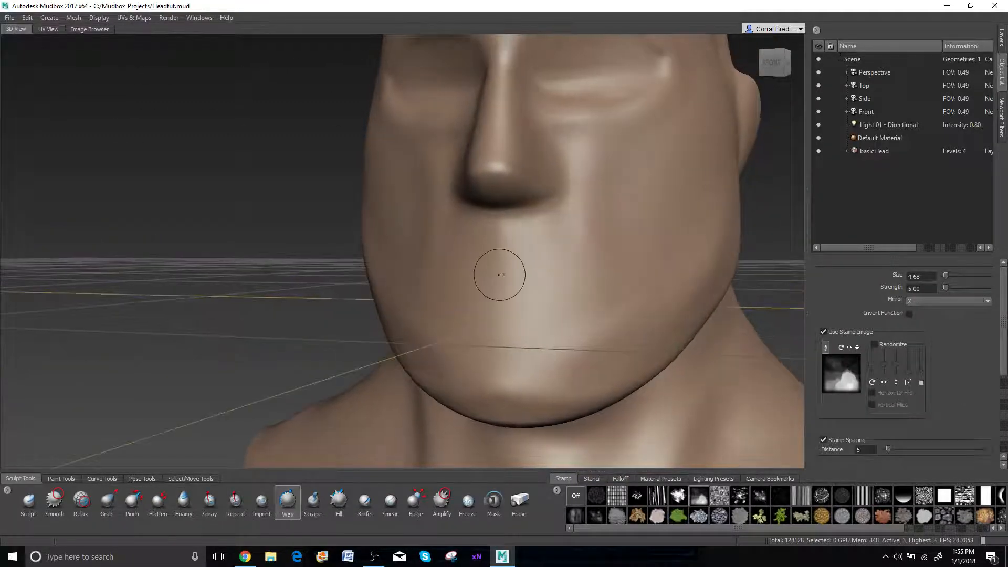
scroll(502, 275, "up", 2)
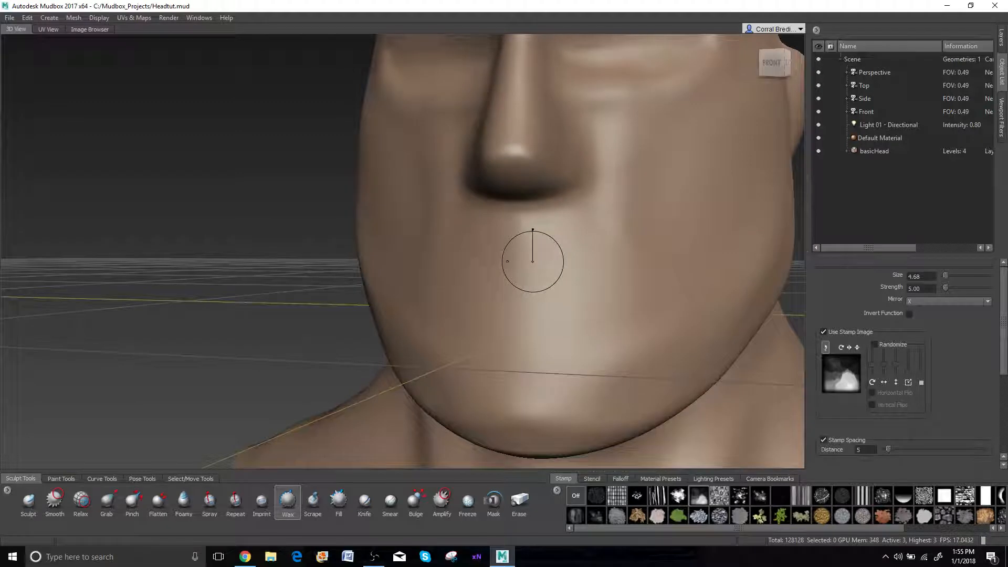
mouse_move(532, 261)
left_mouse_down()
mouse_move(520, 263)
mouse_move(606, 286)
left_mouse_up()
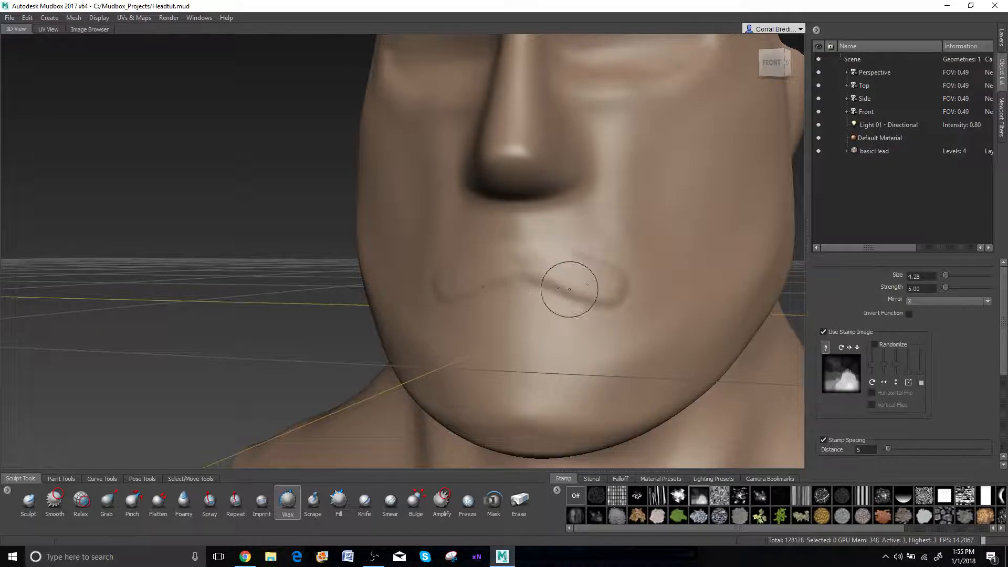
left_click_drag(519, 259, 619, 294)
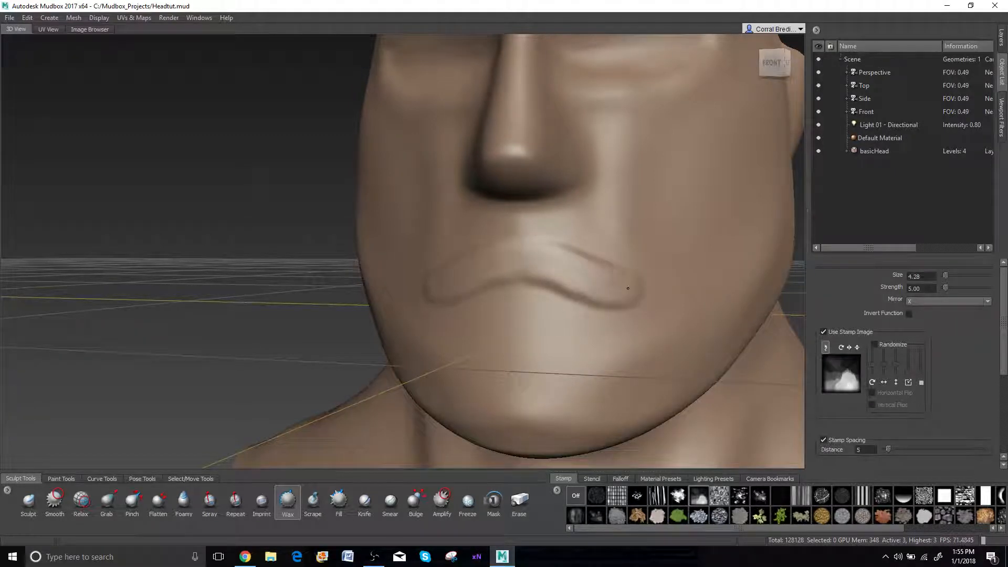
left_click_drag(518, 309, 578, 322)
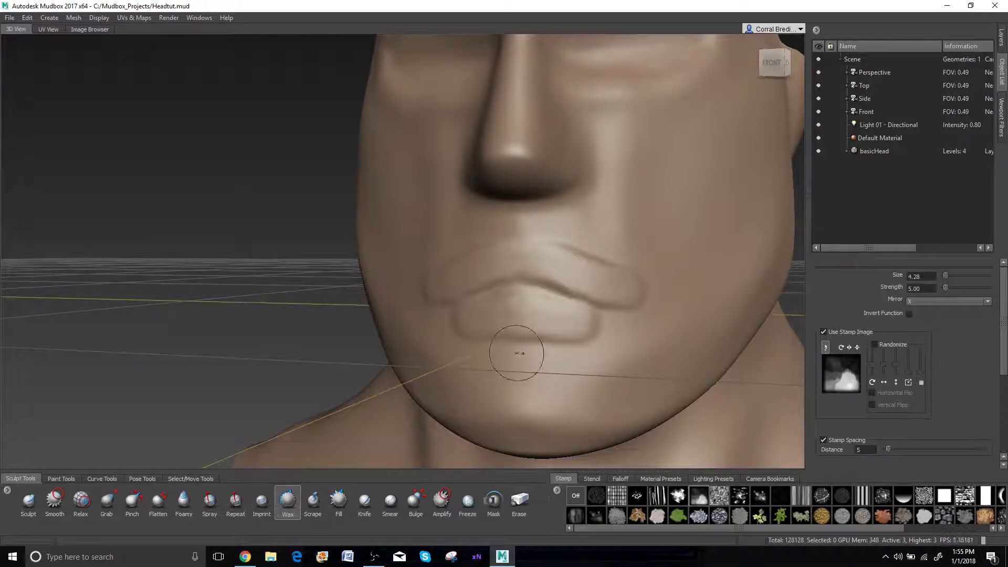
- Thicken the upper lip with the Foamy brush at size 4.28 and smooth both lips into the face
left_click_drag(518, 354, 434, 300, "alt")
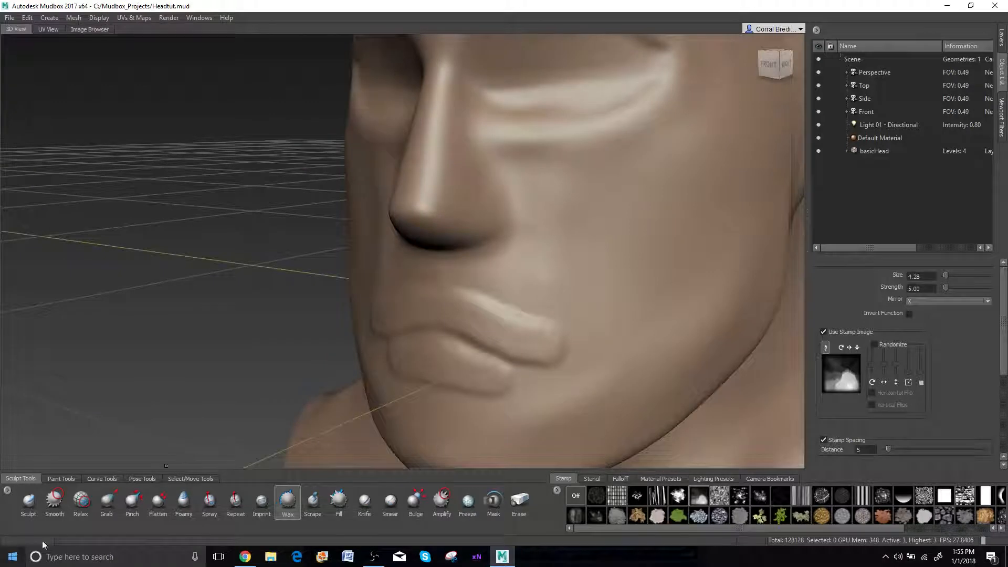
left_click(184, 503)
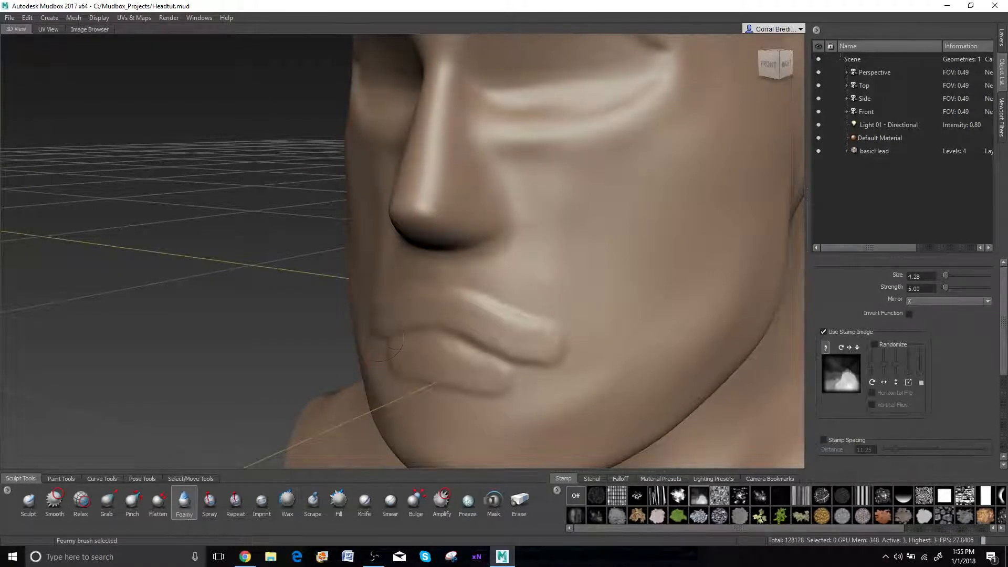
mouse_move(434, 306)
left_mouse_down()
mouse_move(453, 300)
mouse_move(527, 335)
left_mouse_up()
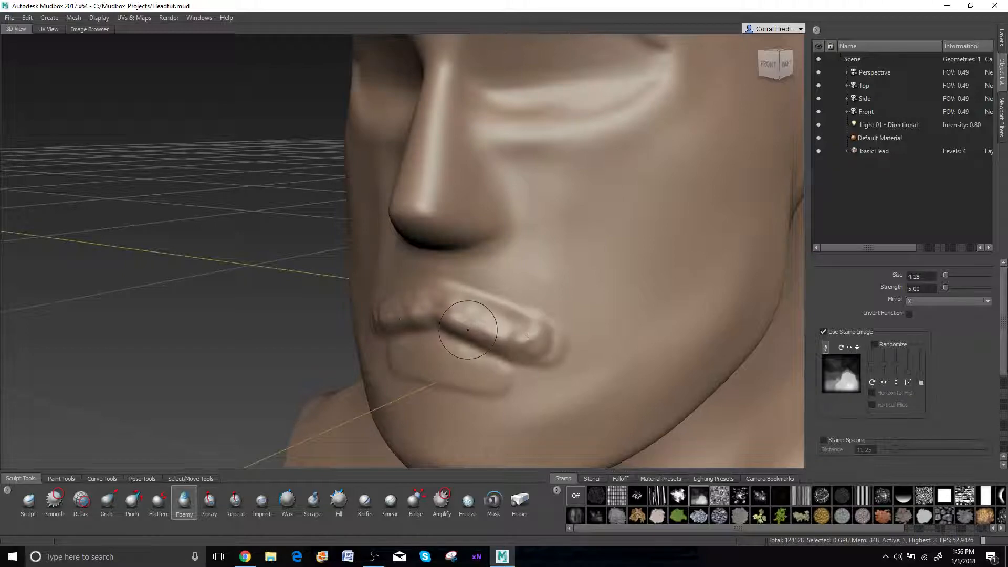
mouse_move(462, 326)
left_mouse_down("alt")
mouse_move(494, 332)
mouse_move(513, 316)
left_mouse_up("alt")
mouse_move(580, 296)
left_mouse_down("shift")
mouse_move(562, 290)
mouse_move(592, 303)
left_mouse_up("shift")
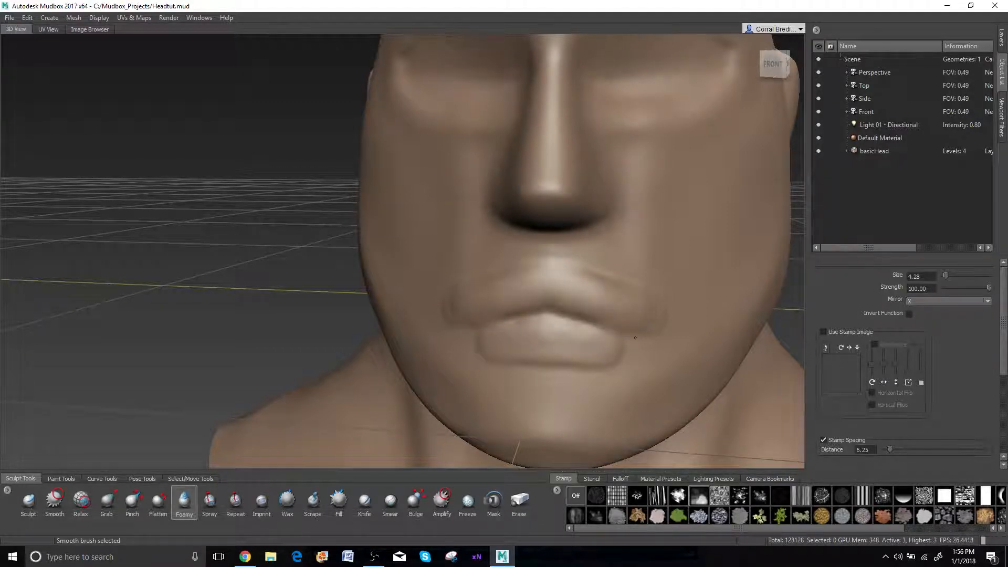
left_click_drag(576, 363, 535, 365, "shift")
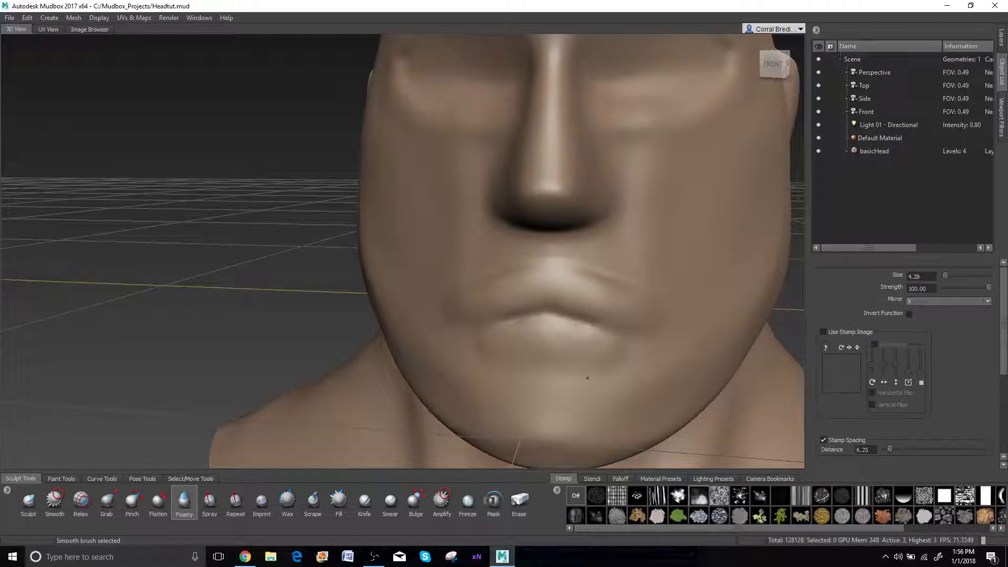
- Add volume between the nose and the upper lip with the Foamy brush at size 4.28 and smooth it
left_click_drag(531, 251, 522, 226, "alt")
right_click_drag(522, 226, 578, 221, "alt")
mouse_move(615, 247)
left_mouse_down()
mouse_move(608, 233)
mouse_move(588, 243)
left_mouse_up()
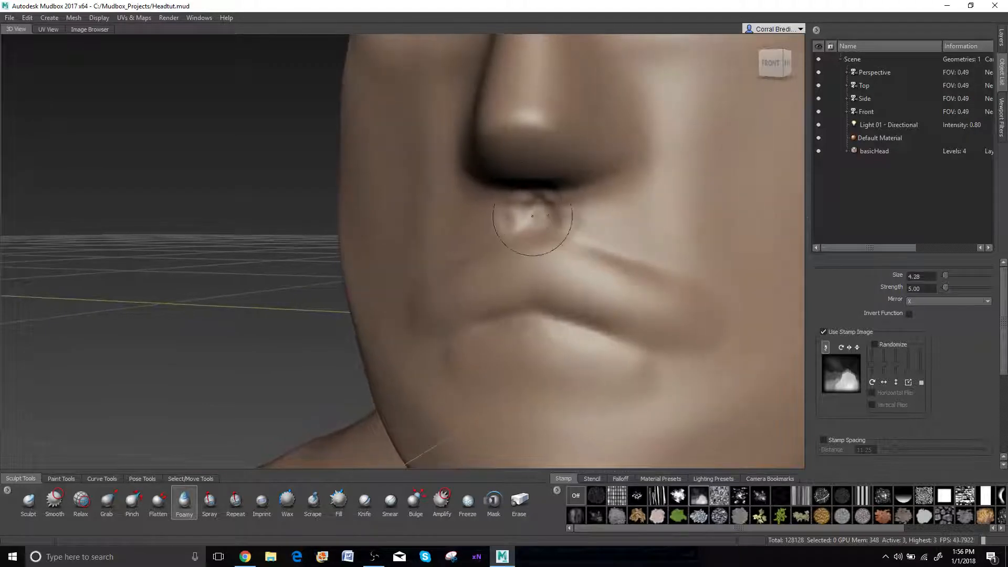
key("shift")
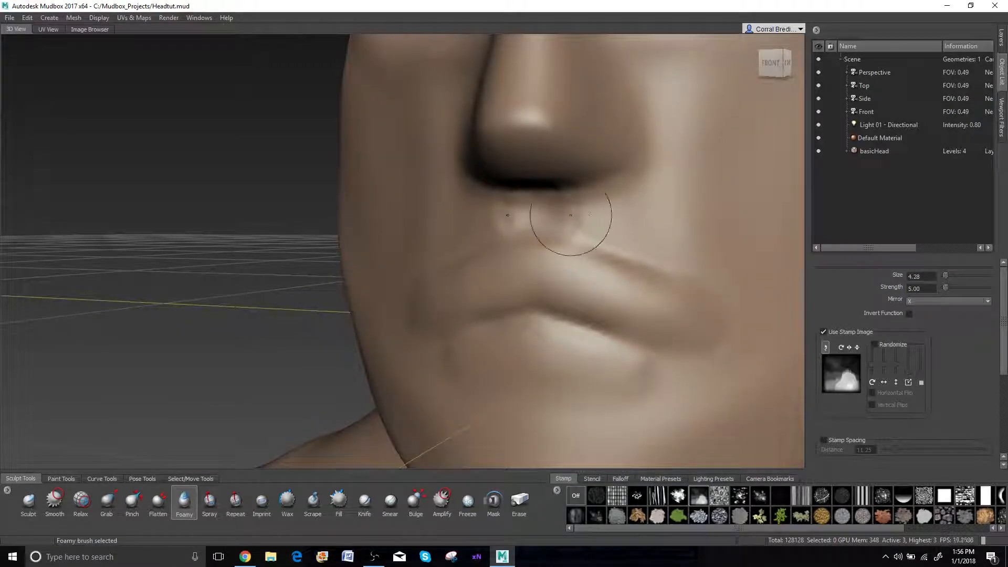
key("shift")
mouse_move(583, 232)
left_mouse_down("alt")
mouse_move(504, 210)
mouse_move(524, 209)
left_mouse_up("alt")
key("shift")
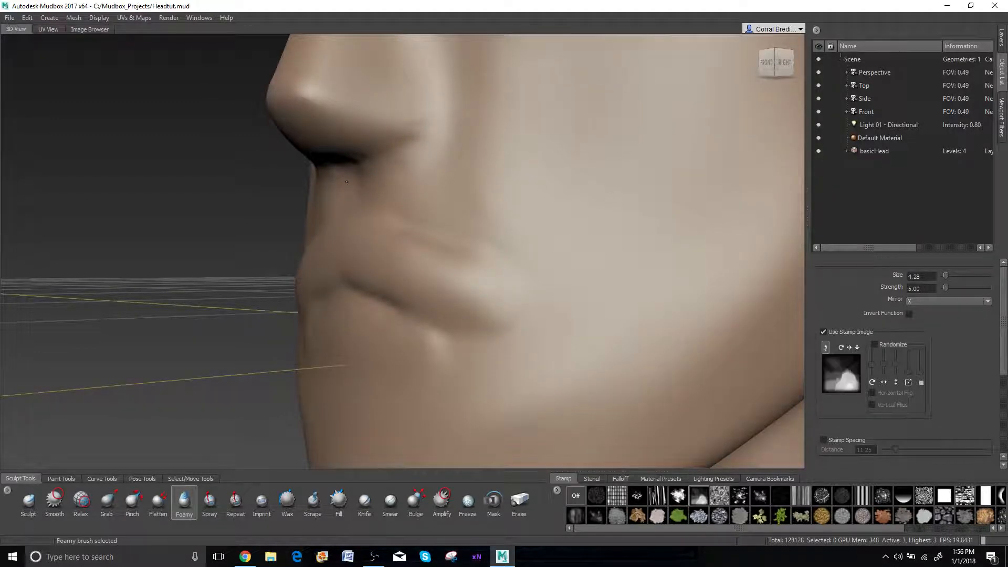
mouse_move(341, 188)
left_mouse_down("alt")
mouse_move(447, 181)
mouse_move(460, 192)
mouse_move(449, 199)
left_mouse_up("alt")
key("shift")
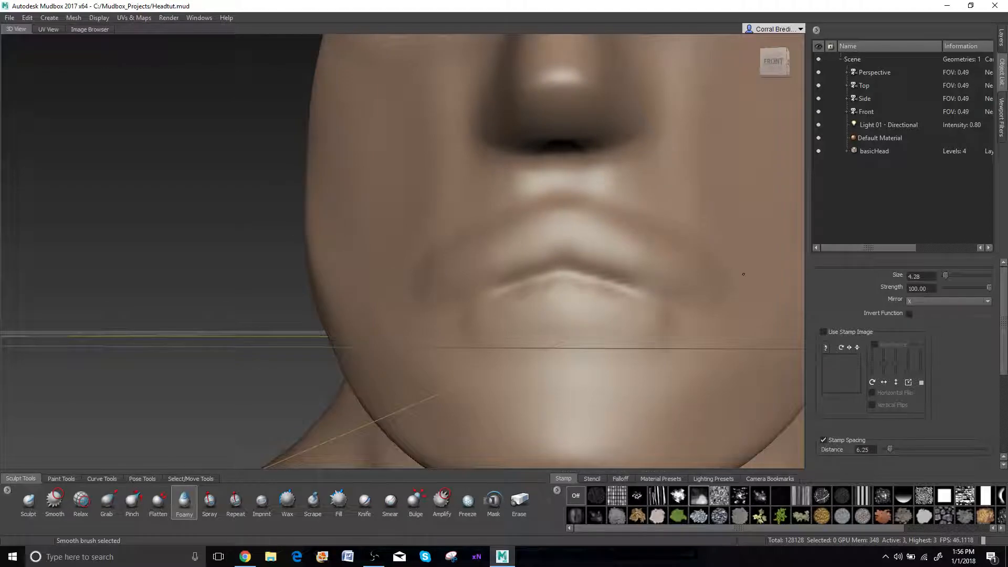
- Try to build up the upper lip with another Foamy brush stroke, and undo it
scroll(599, 231, "down", 5)
mouse_move(597, 232)
left_mouse_down("alt")
mouse_move(409, 247)
mouse_move(459, 242)
left_mouse_up("alt")
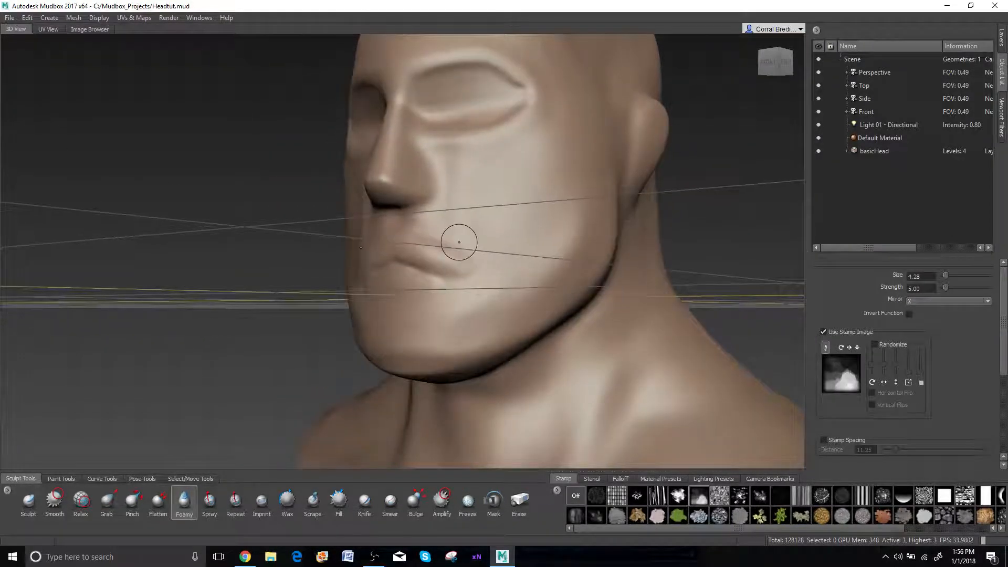
scroll(459, 242, "up", 5)
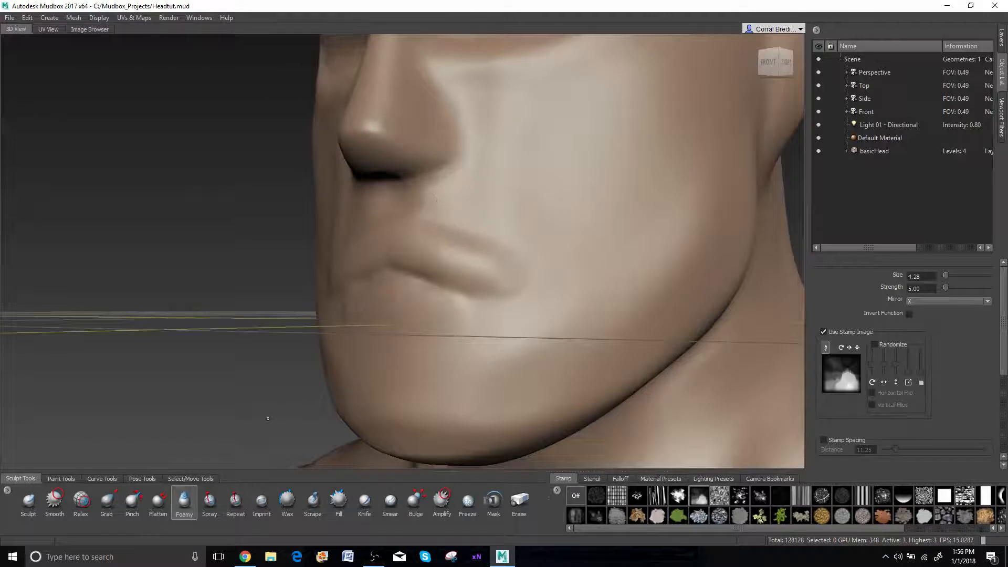
left_click_drag(383, 248, 468, 270)
key("ctrl+z")
- Add Wax strokes at size 4.28 along the upper and lower lips, undoing the last stroke
left_click(287, 499)
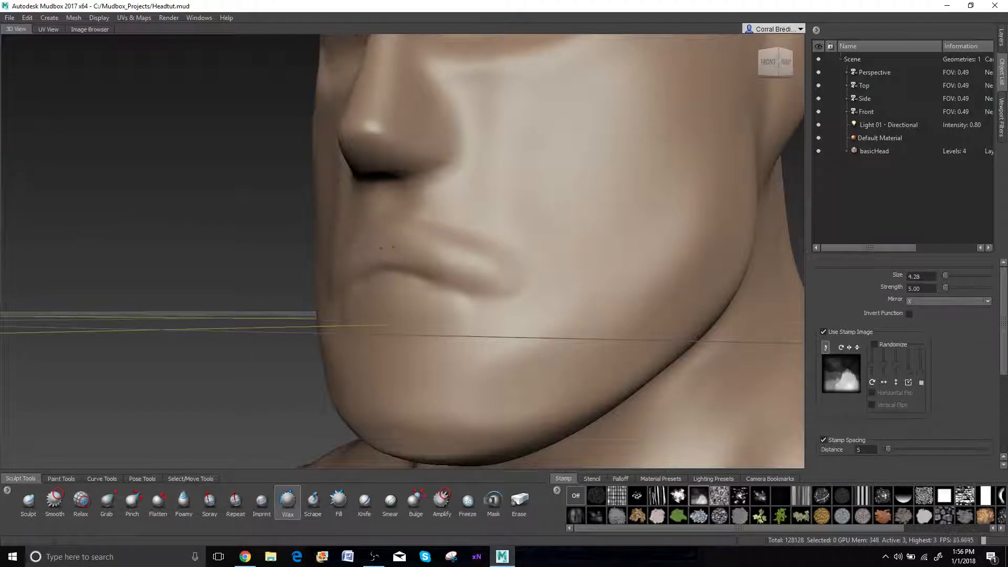
left_click_drag(425, 257, 484, 276)
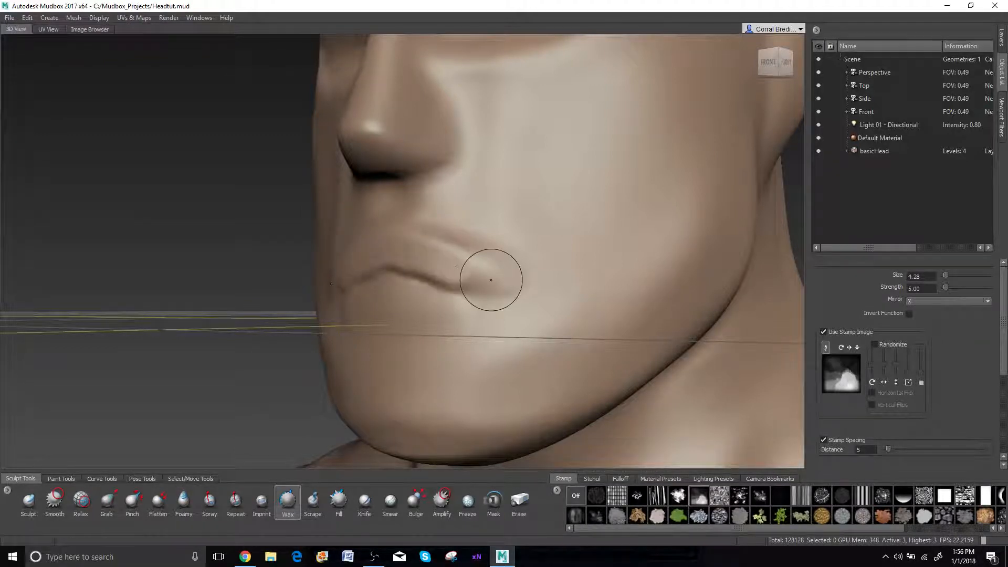
left_click_drag(388, 292, 436, 301)
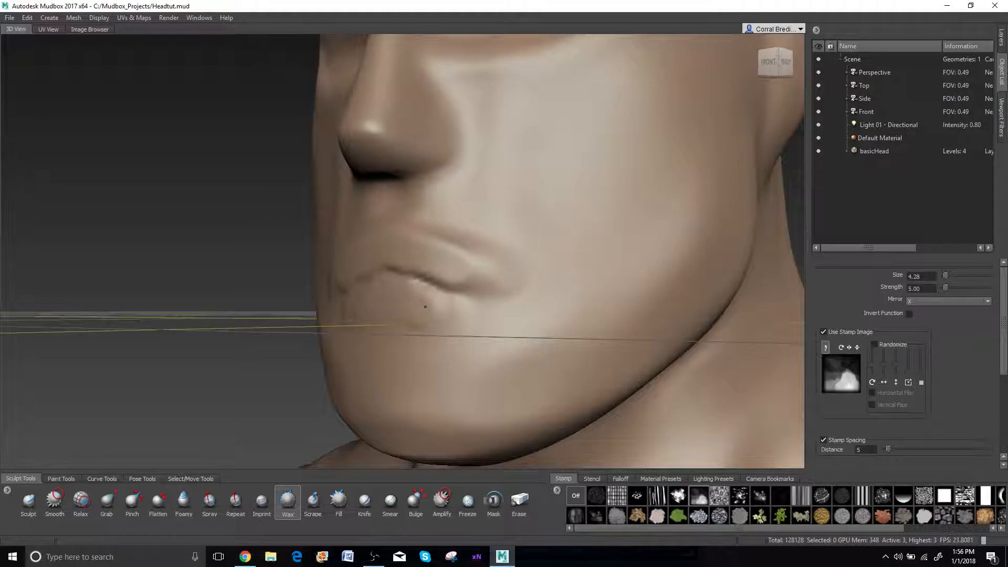
mouse_move(445, 258)
left_mouse_down()
mouse_move(493, 281)
mouse_move(493, 292)
left_mouse_up()
key("ctrl+z")
- Define the upper lip with finer Wax strokes at size 2.00 and smooth them
key("b")
left_click_drag(396, 232, 449, 261)
left_click_drag(389, 246, 454, 271)
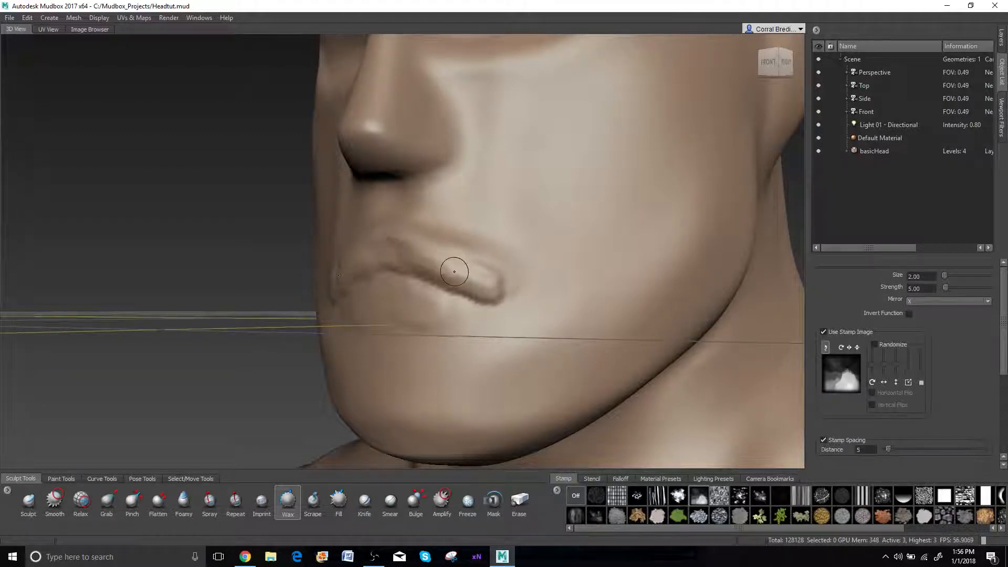
left_click_drag(390, 253, 410, 258)
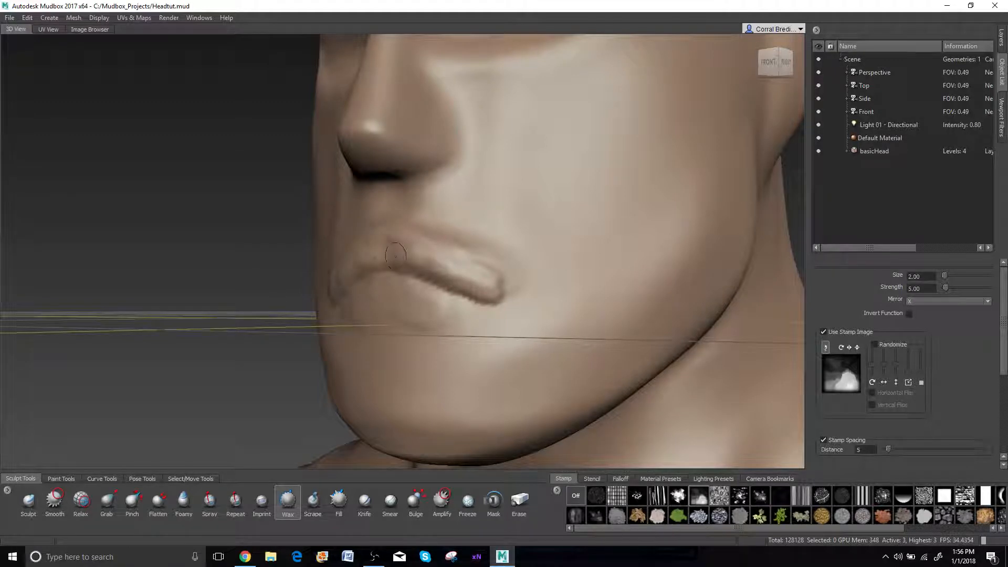
key("shift")
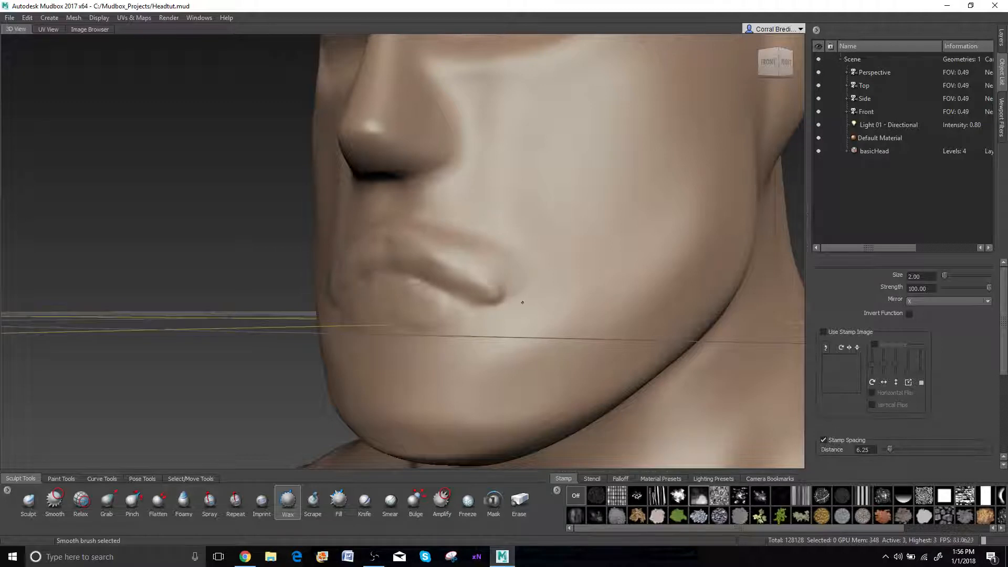
- Fill out the lower lip with the Wax brush at size 2.00 and smooth it at size 3.59
mouse_move(388, 292)
left_mouse_down("alt")
mouse_move(468, 263)
mouse_move(445, 267)
mouse_move(481, 272)
mouse_move(479, 283)
mouse_move(493, 278)
mouse_move(446, 291)
mouse_move(501, 278)
mouse_move(444, 293)
mouse_move(480, 294)
mouse_move(511, 280)
mouse_move(415, 258)
mouse_move(480, 258)
left_mouse_up("alt")
right_click_drag(570, 272, 615, 276, "alt")
left_click_drag(615, 276, 545, 256, "alt")
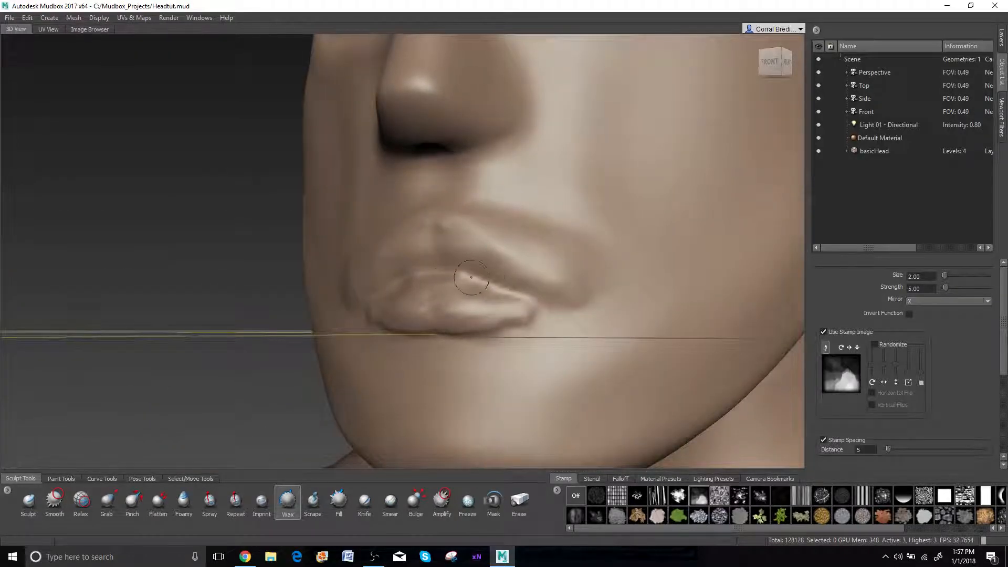
mouse_move(448, 302)
left_mouse_down("shift")
mouse_move(466, 294)
mouse_move(459, 344)
mouse_move(480, 341)
left_mouse_up("shift")
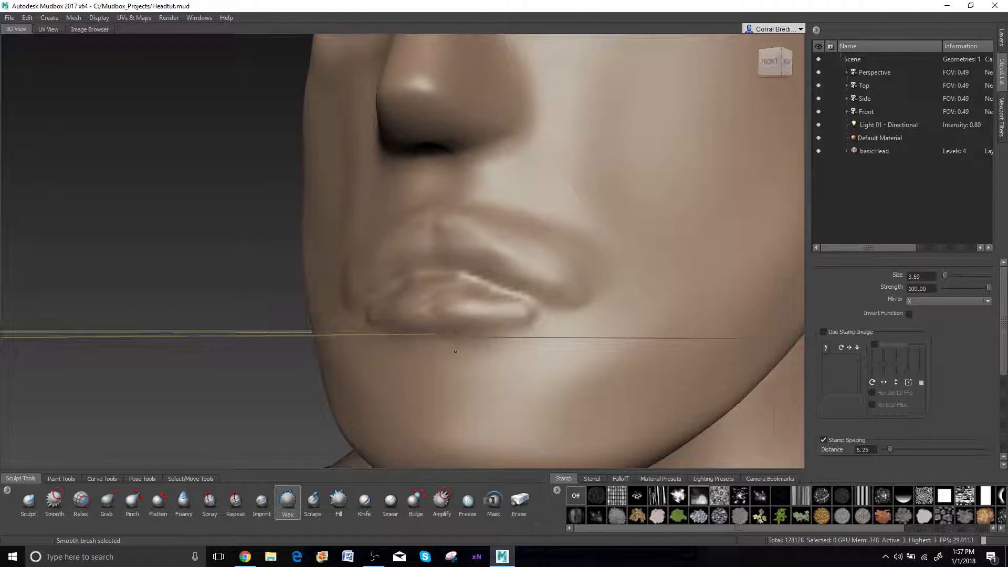
- Try to add raised folds beside the mouth corners with the Wax brush at size 2.57, and undo them
mouse_move(585, 338)
left_mouse_down("alt")
mouse_move(552, 338)
mouse_move(524, 377)
left_mouse_up("alt")
key("b")
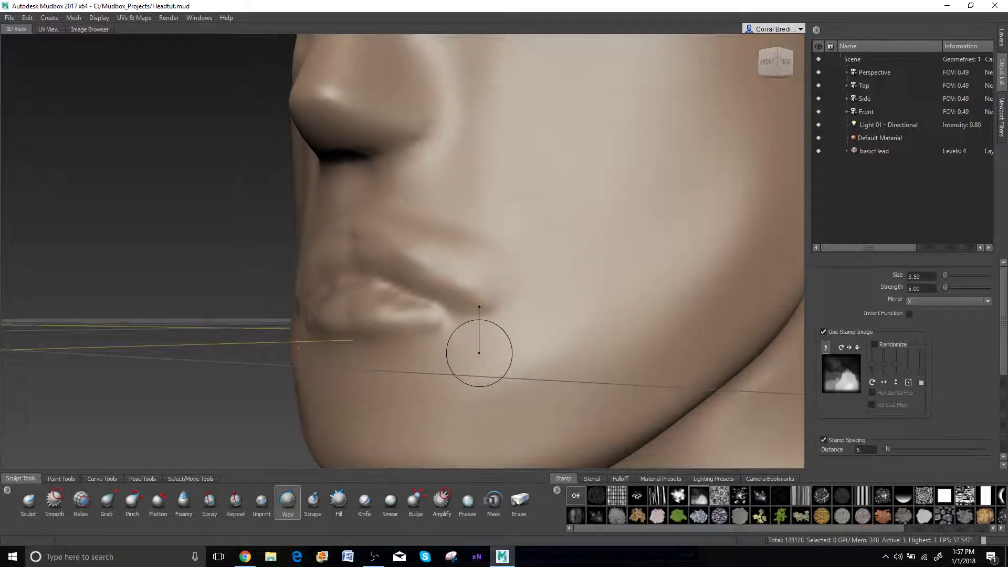
left_click_drag(478, 353, 469, 353)
mouse_move(486, 301)
left_mouse_down()
mouse_move(493, 315)
mouse_move(560, 219)
mouse_move(540, 241)
mouse_move(596, 248)
left_mouse_up()
scroll(592, 249, "up", 2)
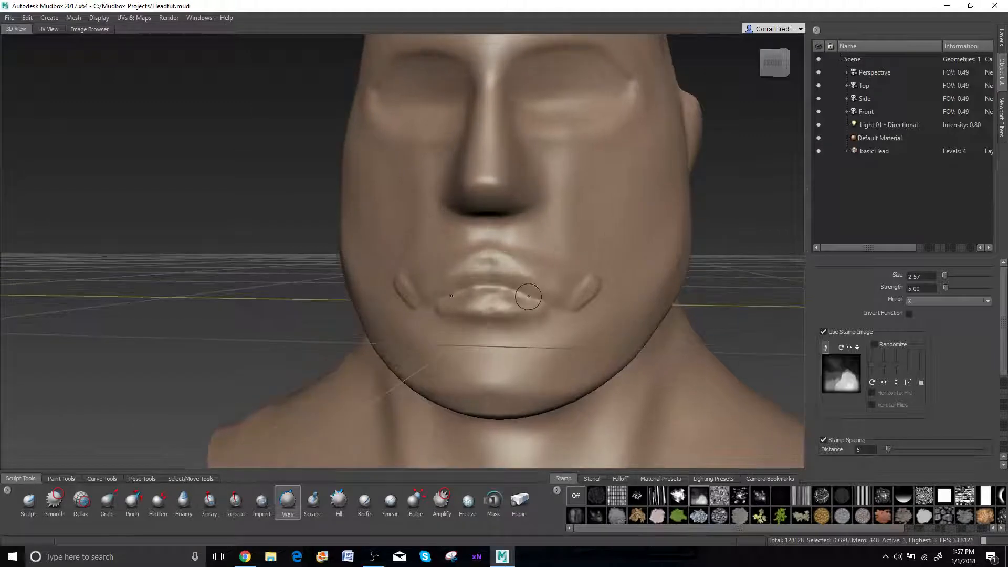
left_click_drag(580, 325, 618, 323)
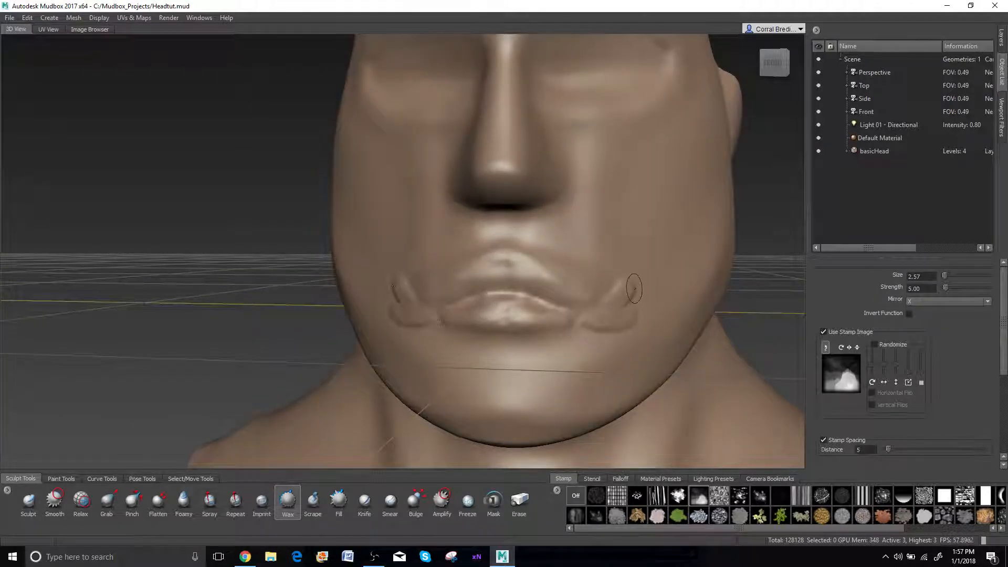
key("ctrl+z")
key("ctrl+z")
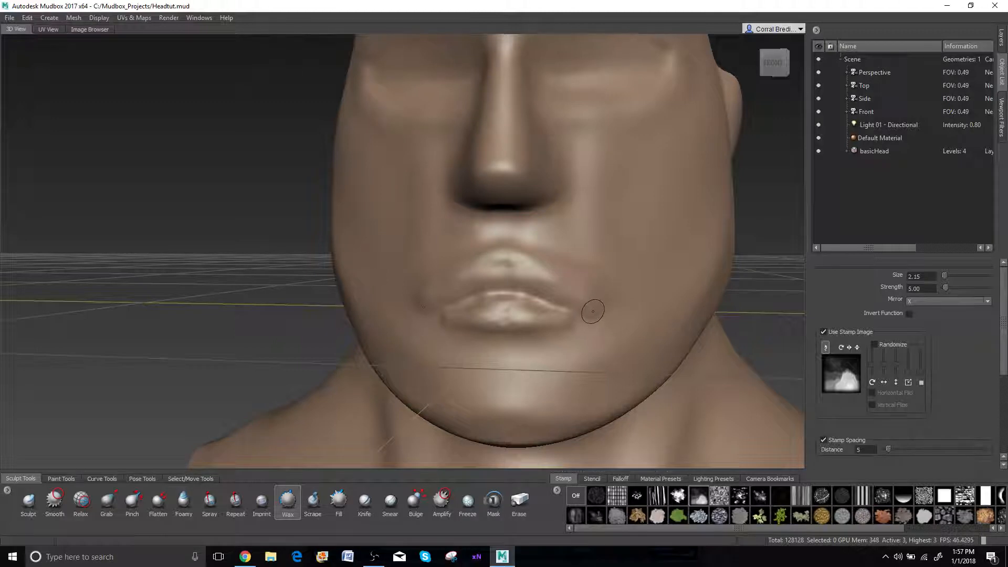
- Sculpt a curved fold outside the mouth corner with the Wax brush at size 2.15 and smooth its edges
mouse_move(593, 311)
left_mouse_down()
mouse_move(609, 313)
mouse_move(628, 289)
mouse_move(631, 256)
left_mouse_up()
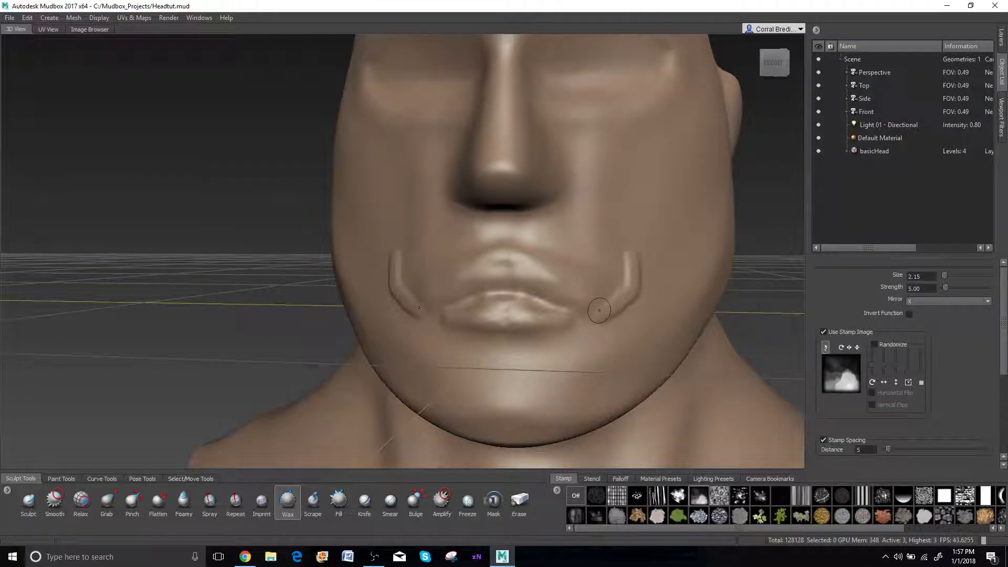
key("shift")
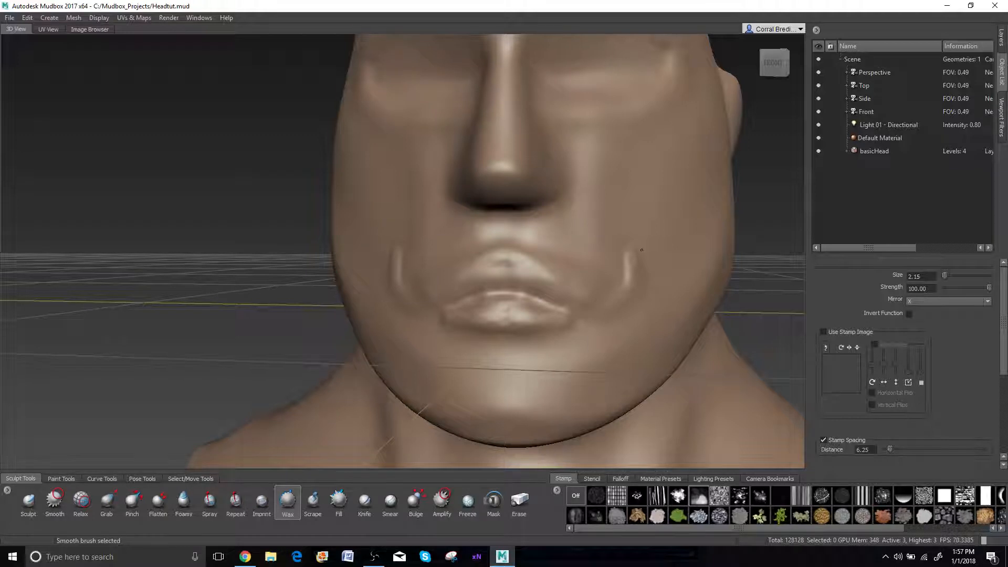
key("shift")
- Blend the fold beside the mouth into the cheek by smoothing it with the brush at size 4.09
mouse_move(473, 333)
left_mouse_down("alt")
mouse_move(481, 270)
mouse_move(480, 281)
mouse_move(518, 306)
left_mouse_up("alt")
key("shift")
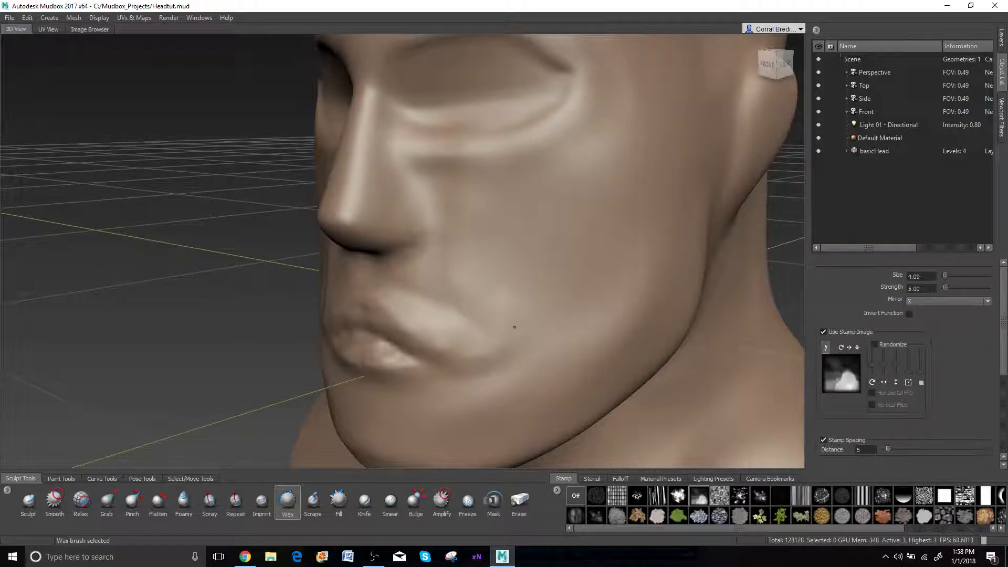
mouse_move(438, 318)
left_mouse_down("alt")
mouse_move(503, 305)
mouse_move(515, 210)
mouse_move(519, 189)
mouse_move(530, 189)
left_mouse_up("alt")
key("shift")
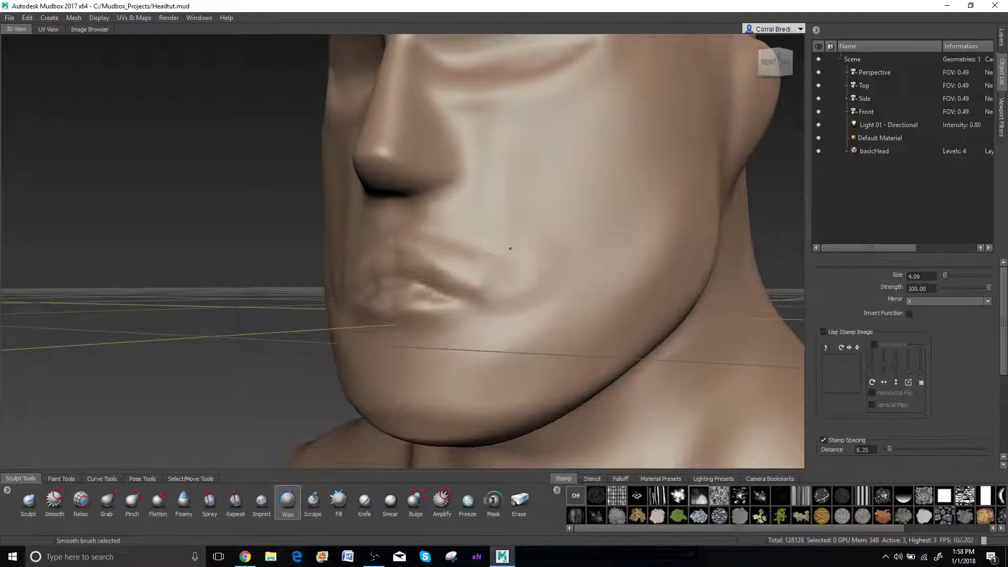
- Touch up the area between the nose and the upper lip with the brush at size 4.09
mouse_move(544, 247)
left_mouse_down("alt")
mouse_move(474, 231)
mouse_move(491, 216)
left_mouse_up("alt")
right_click_drag(498, 223, 533, 218, "alt")
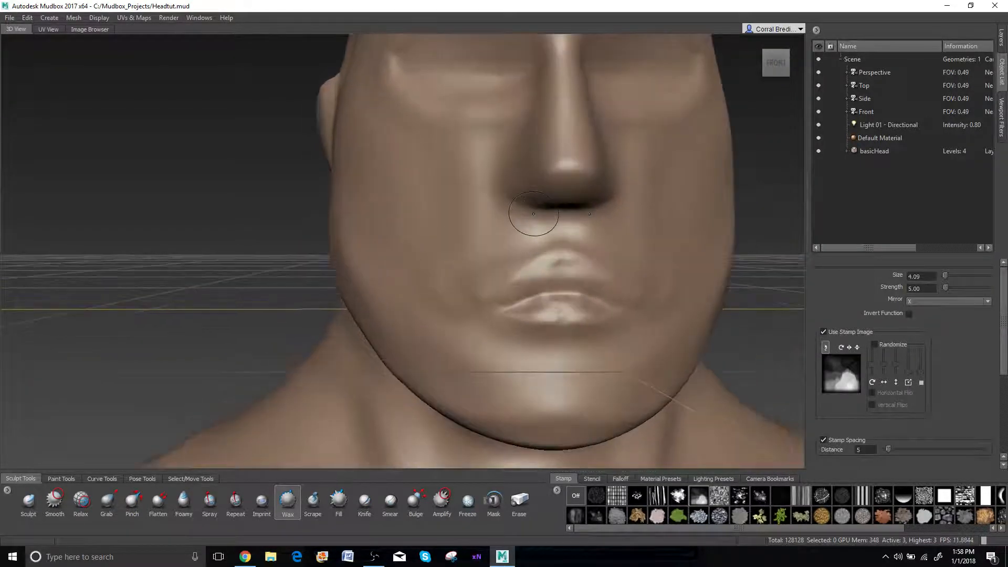
left_click_drag(562, 241, 561, 246)
- Pull the lips and nose forward in the side profile and adjust the chin with the Grab brush at size 36.82
left_click_drag(616, 265, 504, 267, "alt")
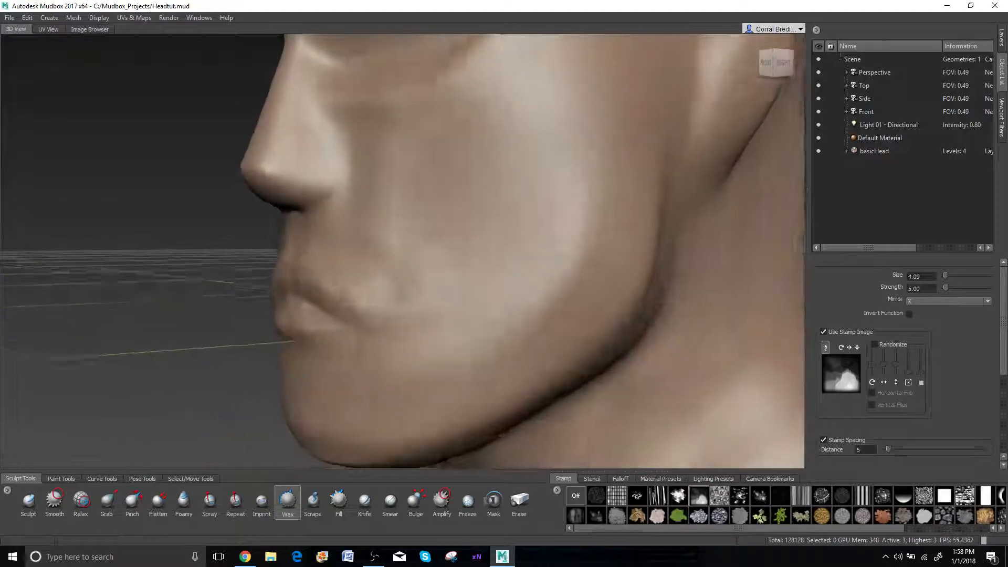
right_click_drag(504, 267, 524, 263, "alt")
mouse_move(525, 263)
left_mouse_down("alt")
mouse_move(378, 317)
mouse_move(340, 311)
mouse_move(393, 294)
mouse_move(344, 271)
left_mouse_up("alt")
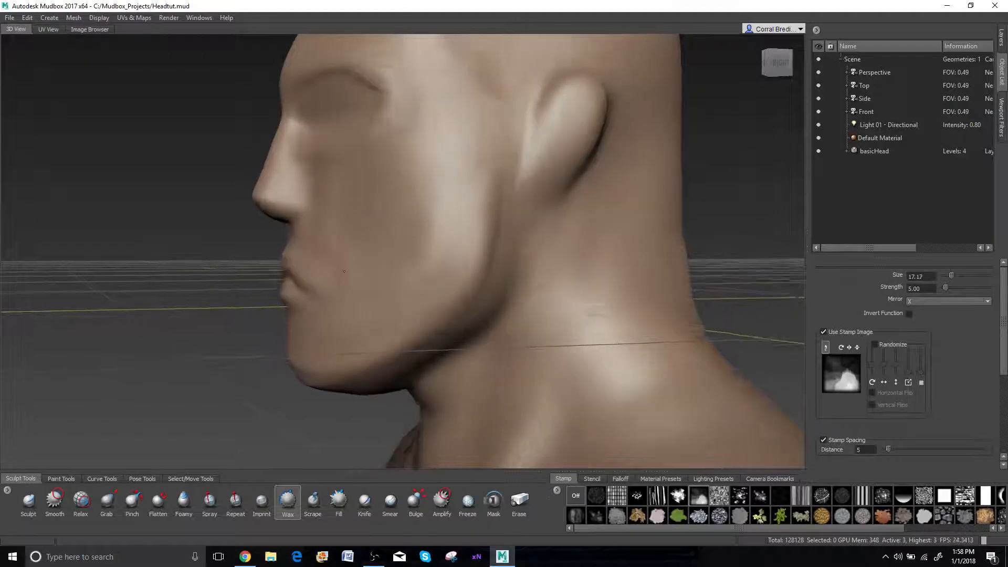
middle_click_drag(342, 259, 392, 261, "alt")
left_click_drag(400, 260, 407, 247, "alt")
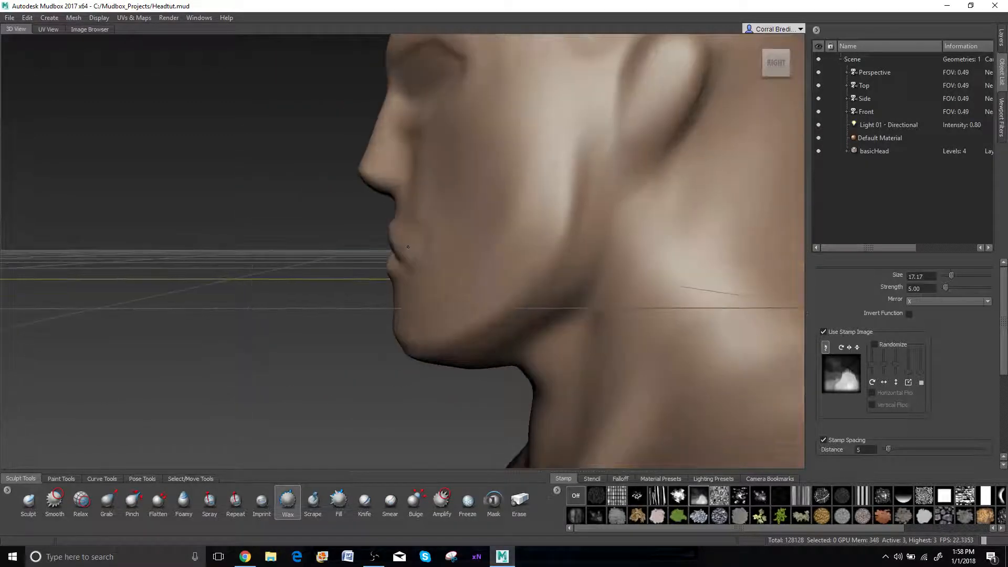
left_click(107, 501)
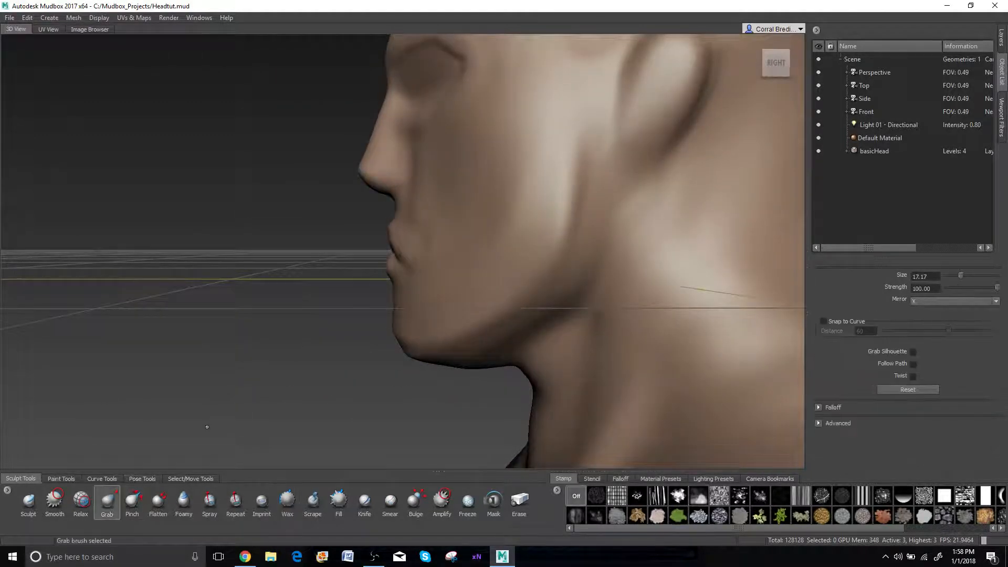
left_click_drag(205, 423, 343, 322, "alt")
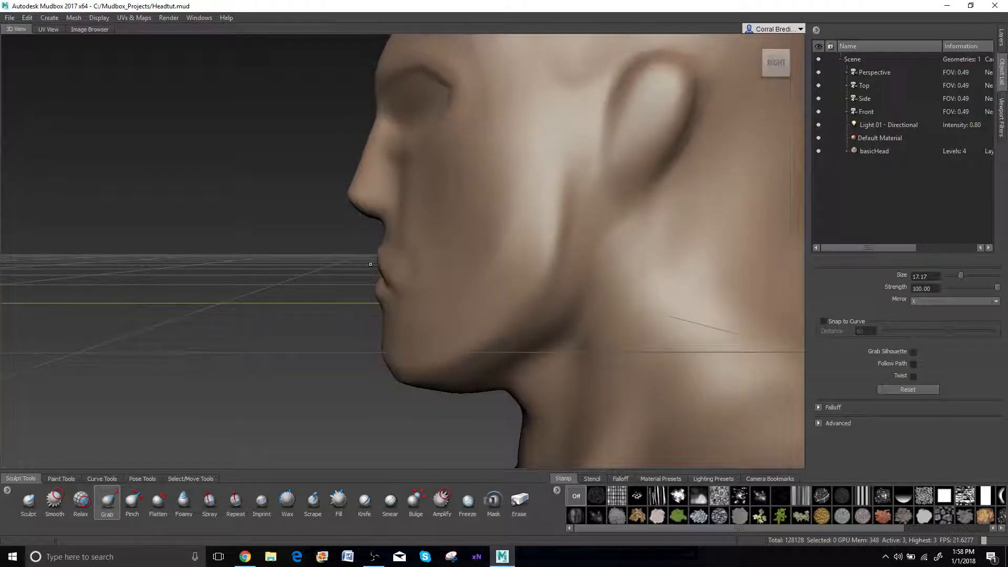
key("b")
mouse_move(373, 282)
left_mouse_down()
mouse_move(401, 258)
mouse_move(365, 286)
mouse_move(376, 263)
mouse_move(365, 262)
left_mouse_up()
left_click_drag(374, 228, 369, 226)
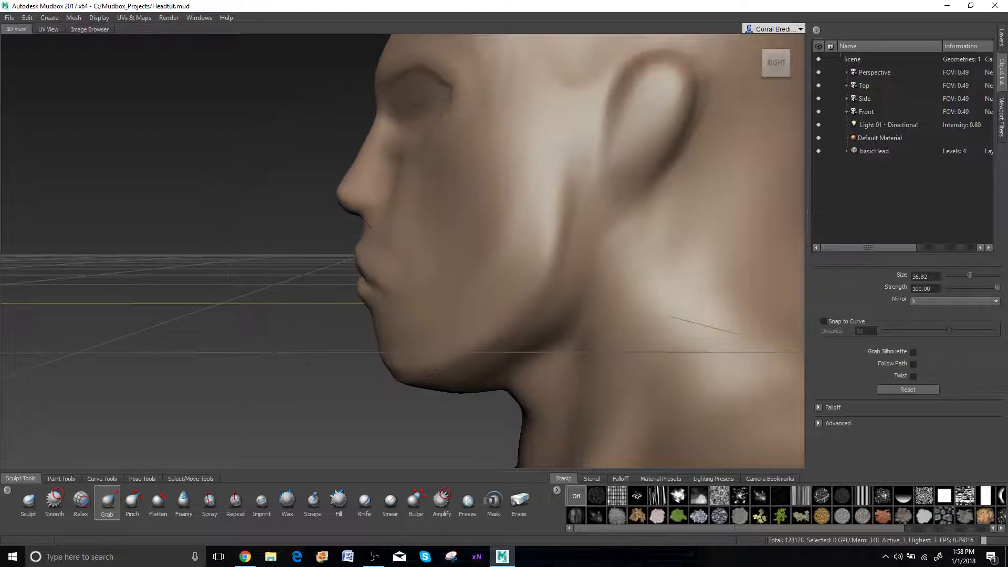
mouse_move(393, 390)
left_mouse_down()
mouse_move(403, 384)
mouse_move(393, 386)
left_mouse_up()
- Lift the lips slightly with the Grab brush at size 36.82 and widen the mouth at size 26.93
scroll(403, 374, "down", 3)
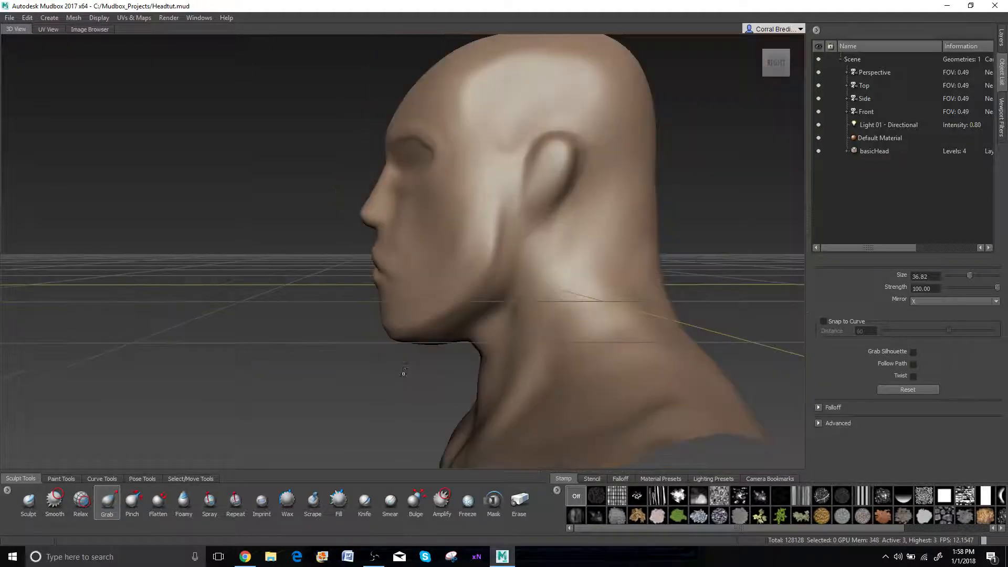
left_click_drag(404, 346, 415, 347, "alt")
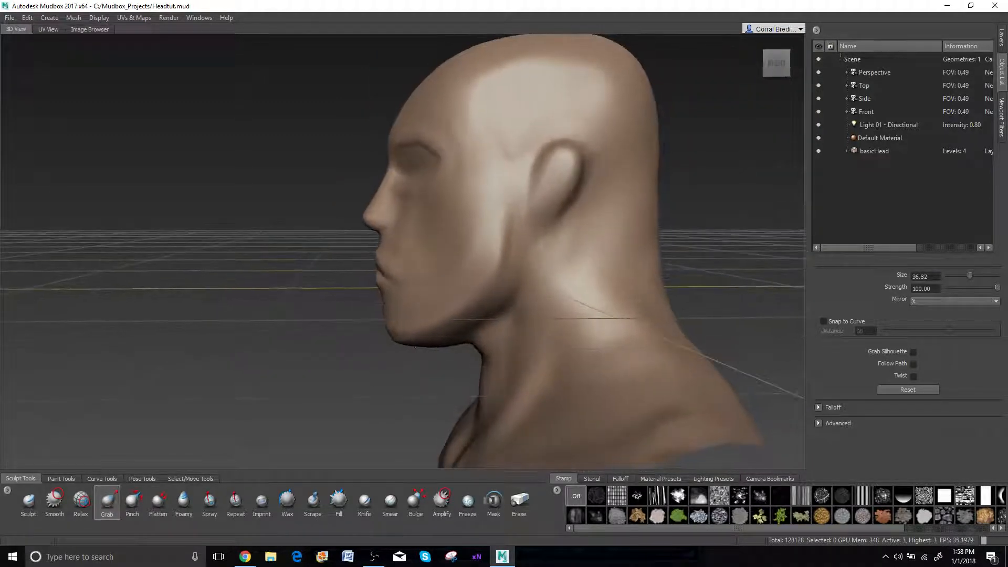
scroll(387, 278, "up", 2)
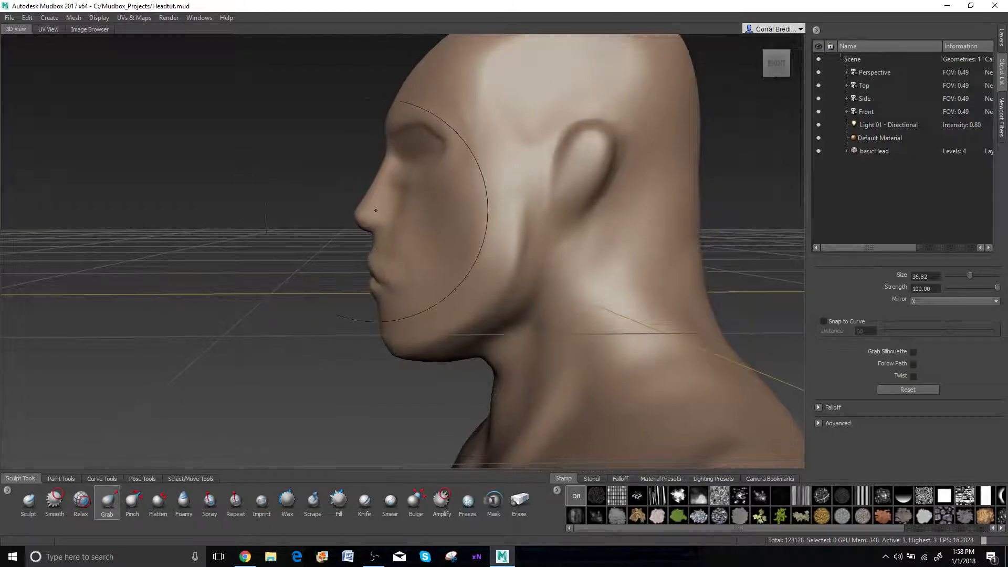
mouse_move(376, 251)
left_mouse_down("alt")
mouse_move(560, 217)
mouse_move(542, 208)
left_mouse_up("alt")
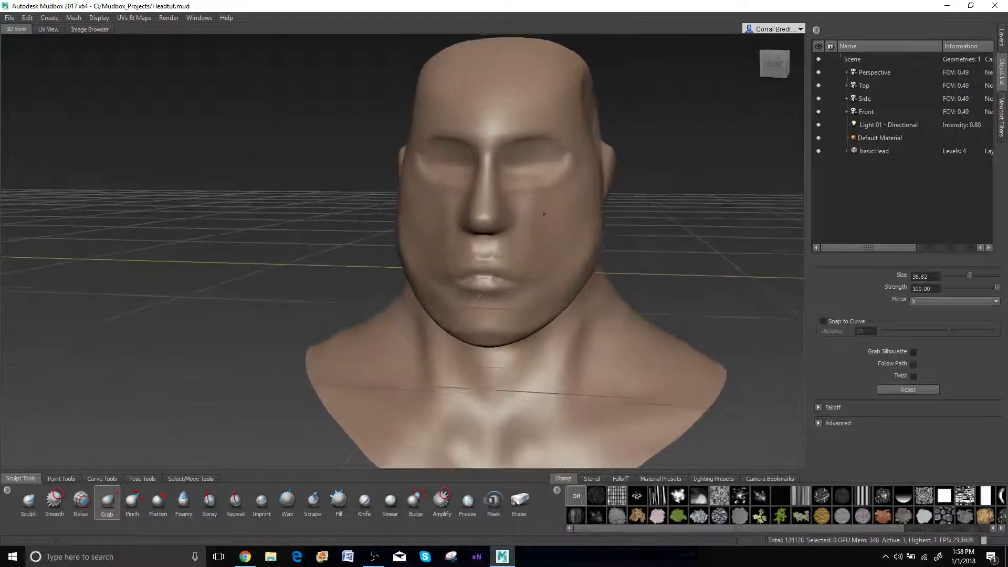
right_click_drag(542, 208, 620, 203, "alt")
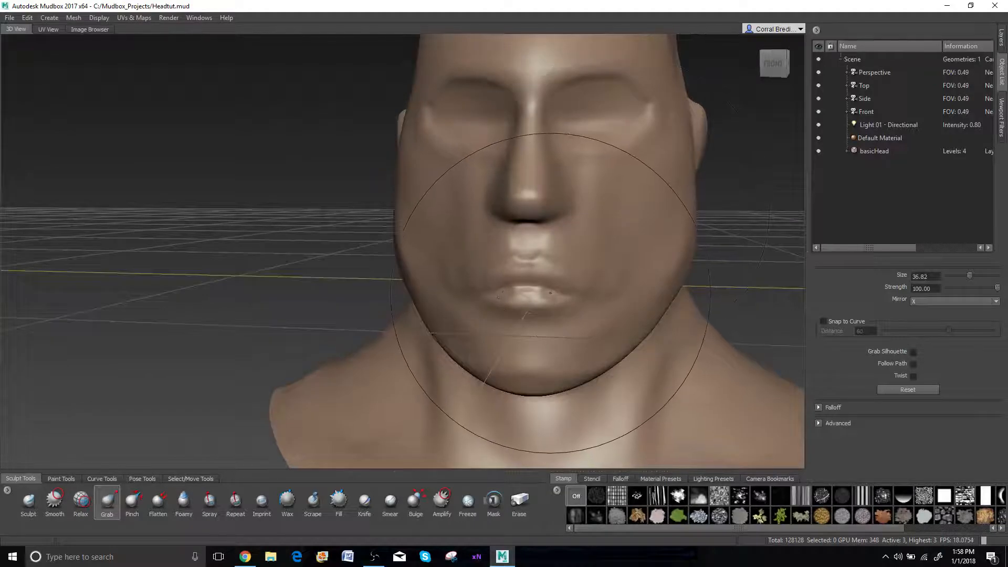
left_click_drag(555, 303, 555, 291)
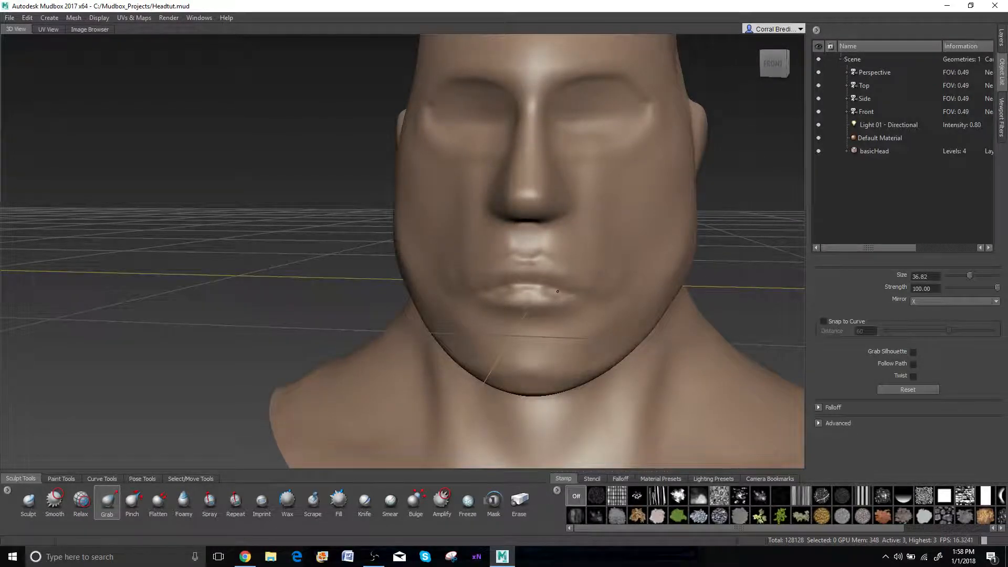
right_click_drag(557, 292, 576, 280, "alt")
middle_click_drag(577, 281, 536, 290, "alt")
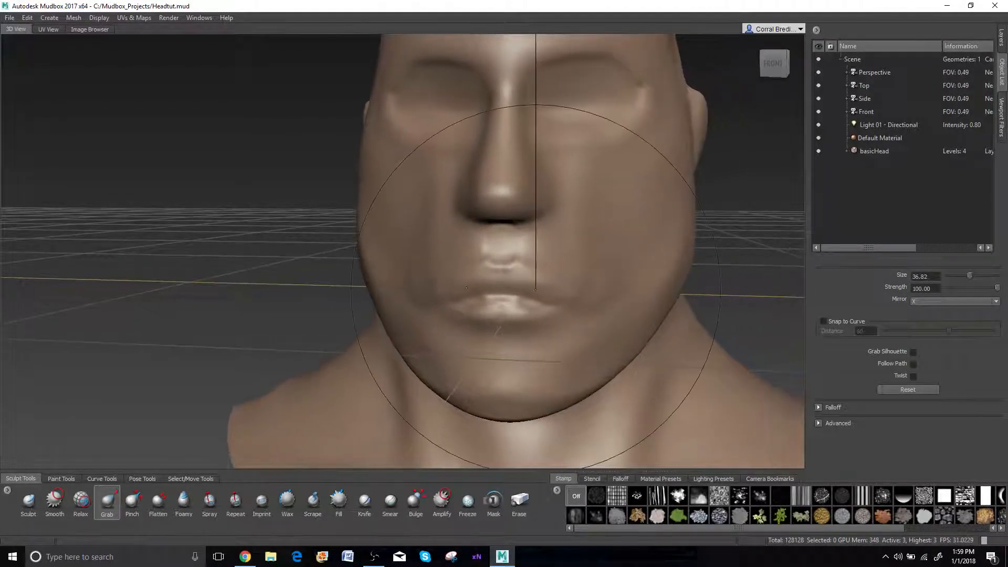
left_click_drag(536, 290, 514, 290)
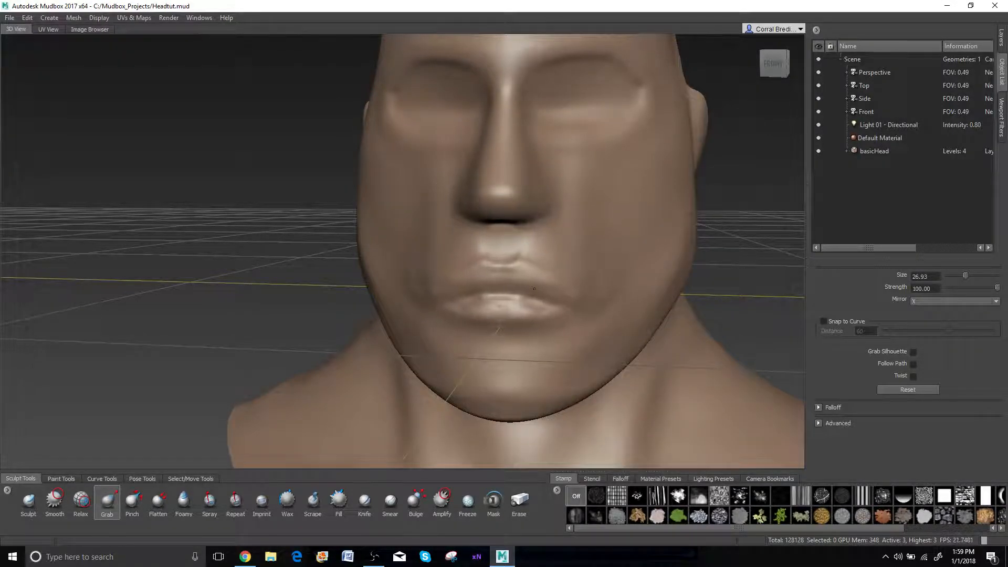
- Reposition the corners of the mouth with the Grab brush at size 15.22 and smooth around them
right_click_drag(534, 289, 580, 298, "alt")
mouse_move(581, 297)
left_mouse_down("alt")
mouse_move(514, 296)
mouse_move(563, 298)
mouse_move(579, 321)
mouse_move(618, 308)
mouse_move(560, 333)
left_mouse_up("alt")
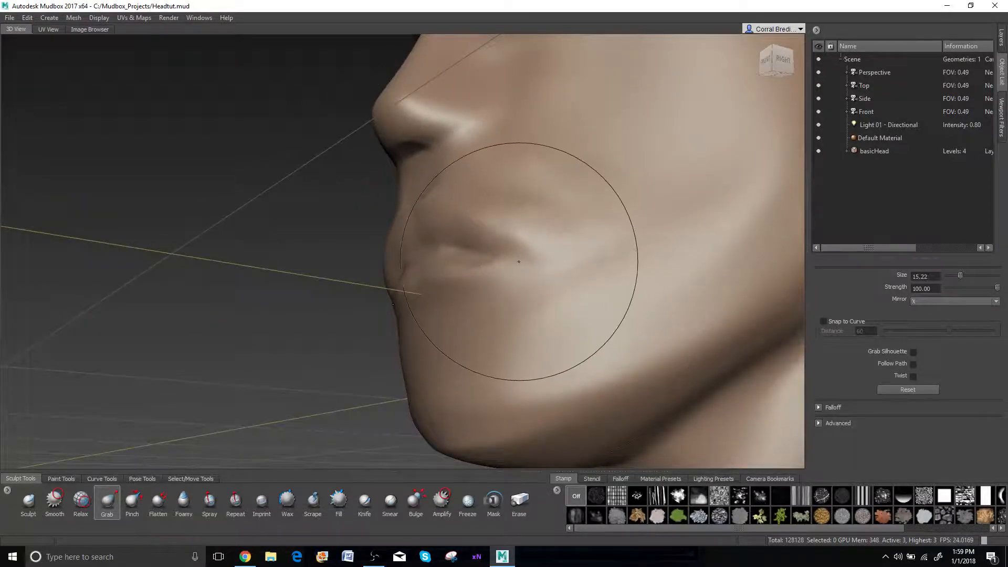
mouse_move(519, 261)
left_mouse_down()
mouse_move(530, 272)
mouse_move(581, 271)
mouse_move(661, 255)
mouse_move(591, 271)
mouse_move(579, 304)
mouse_move(540, 308)
left_mouse_up()
key("shift")
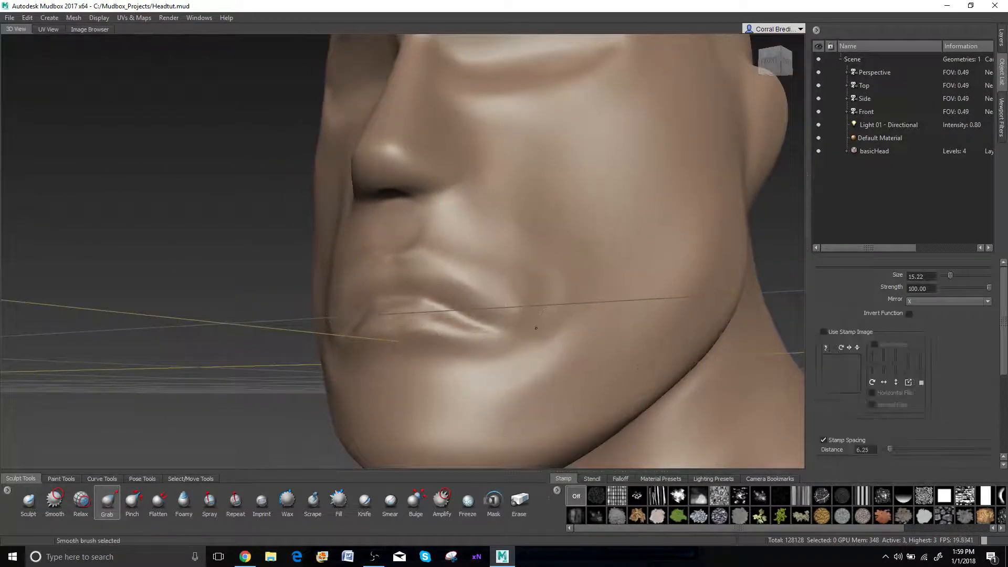
mouse_move(537, 344)
left_mouse_down("alt")
mouse_move(569, 345)
mouse_move(530, 326)
left_mouse_up("alt")
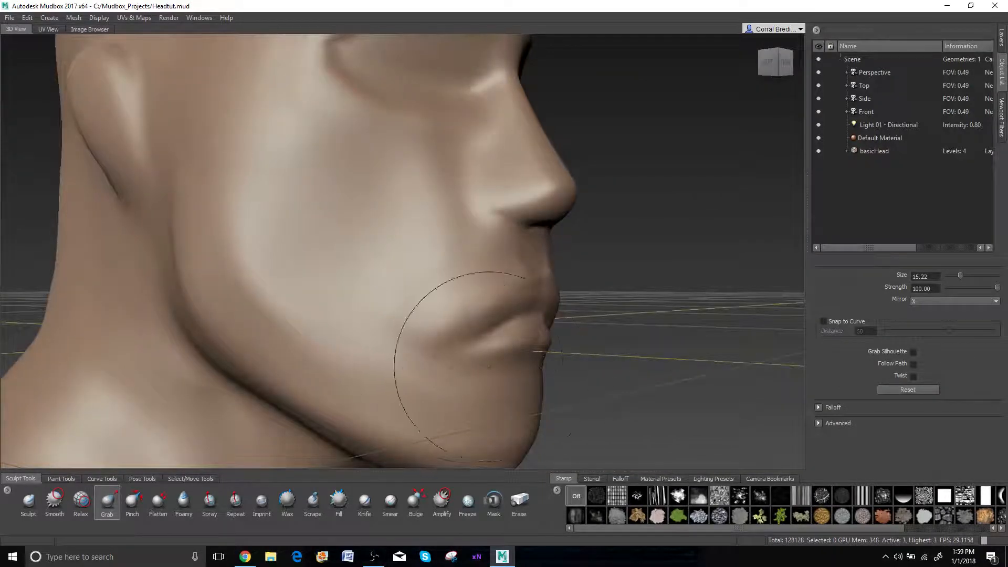
- Nudge the upper lip near the mouth corner up and outward with the Grab brush
left_click_drag(467, 357, 311, 375, "alt")
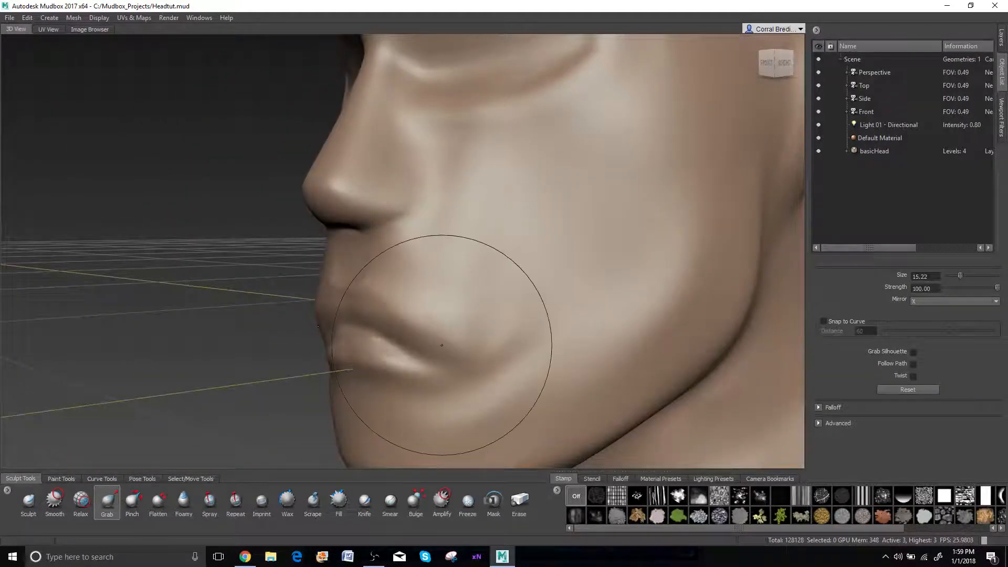
middle_click_drag(442, 345, 421, 329, "alt")
mouse_move(440, 331)
left_mouse_down()
mouse_move(457, 332)
mouse_move(451, 319)
left_mouse_up()
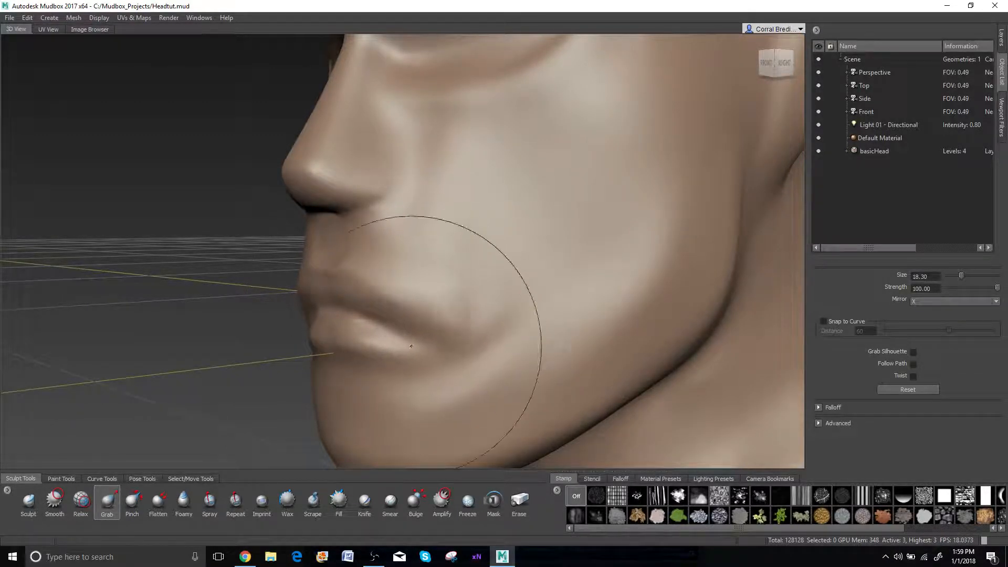
- Refine the centre of the upper lip with the Grab brush at size 8.79 and smooth the surrounding surface
mouse_move(444, 364)
left_mouse_down("alt")
mouse_move(651, 370)
mouse_move(583, 371)
mouse_move(557, 326)
mouse_move(504, 296)
mouse_move(536, 278)
left_mouse_up("alt")
key("shift")
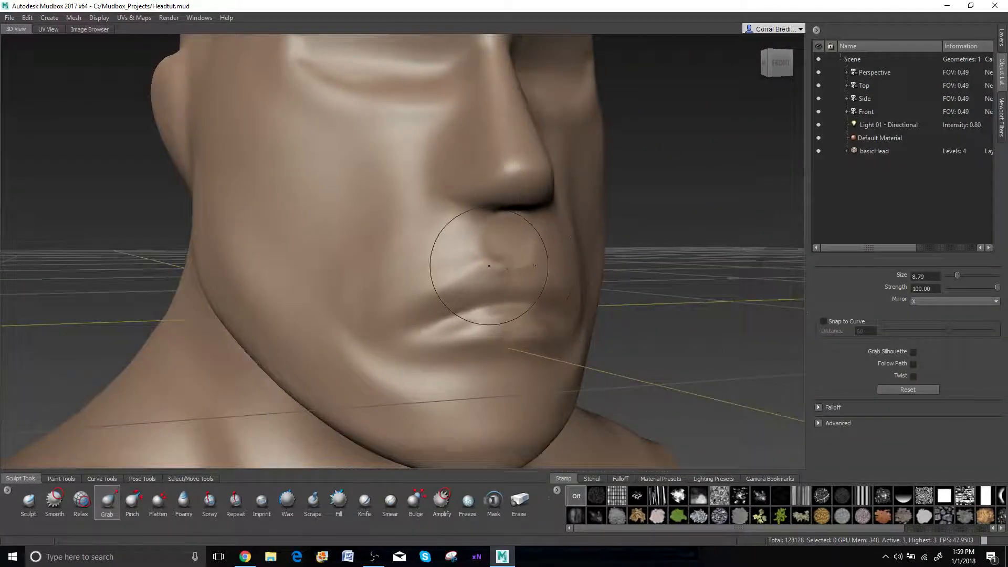
key("shift")
mouse_move(496, 223)
left_mouse_down("alt")
mouse_move(625, 281)
mouse_move(473, 315)
left_mouse_up("alt")
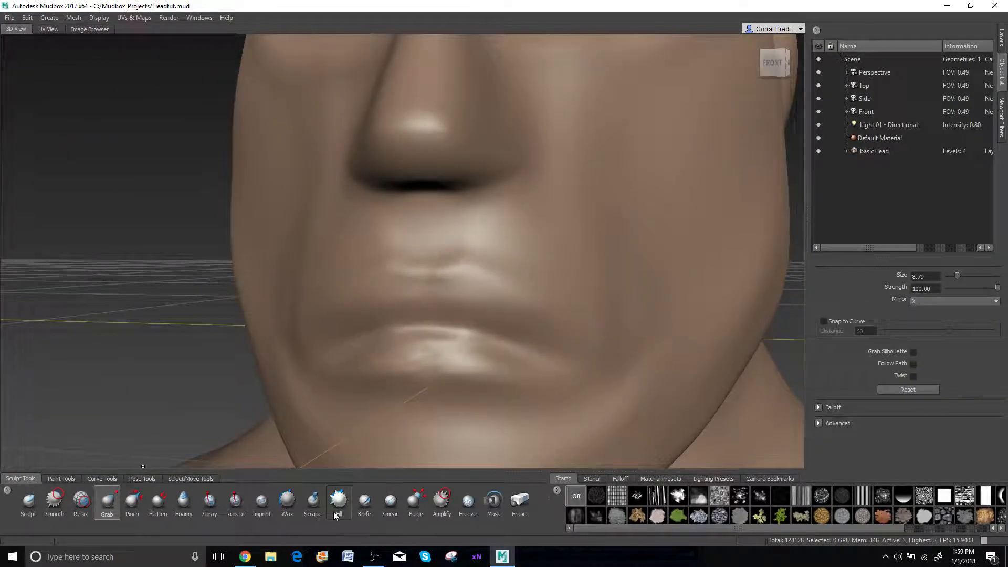
- Tighten the lower lip with the Pinch brush at strength 15.00 and raise a thin ridge along its upper edge with the Sculpt brush at size 1.59
left_click(133, 502)
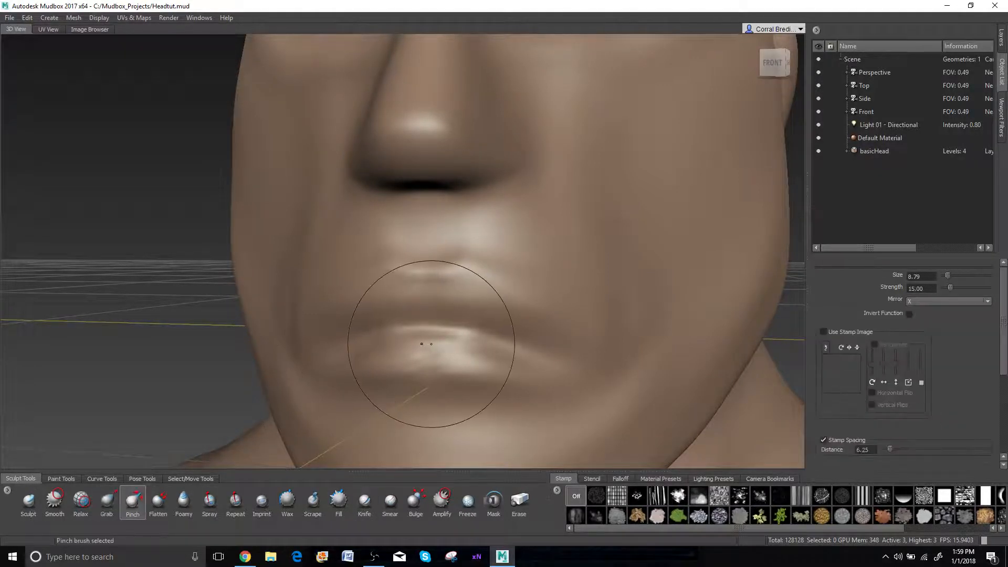
mouse_move(434, 344)
left_mouse_down()
mouse_move(508, 340)
mouse_move(350, 323)
mouse_move(502, 346)
mouse_move(375, 300)
mouse_move(467, 322)
mouse_move(423, 370)
mouse_move(499, 376)
left_mouse_up()
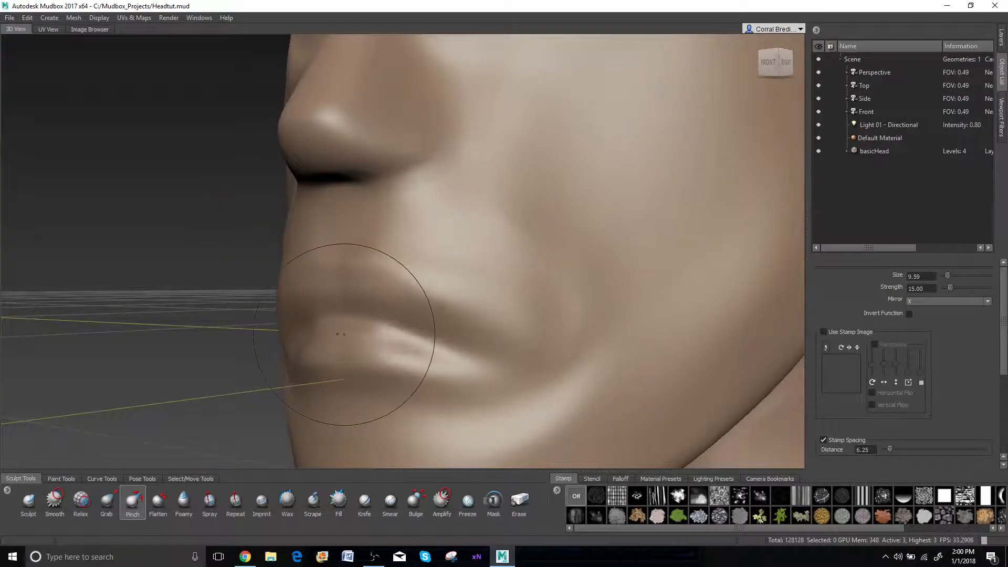
left_click(22, 514)
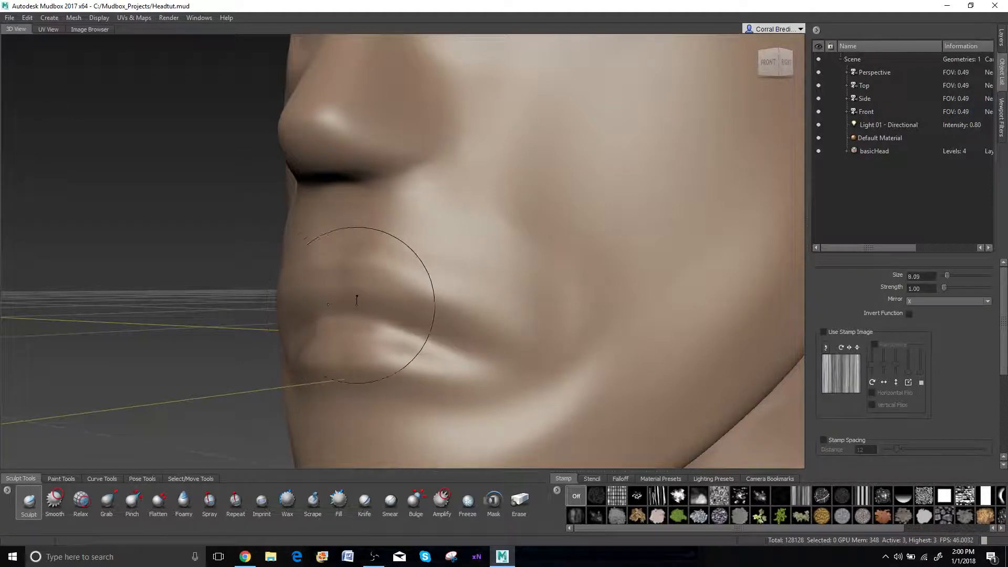
left_click_drag(357, 304, 311, 304)
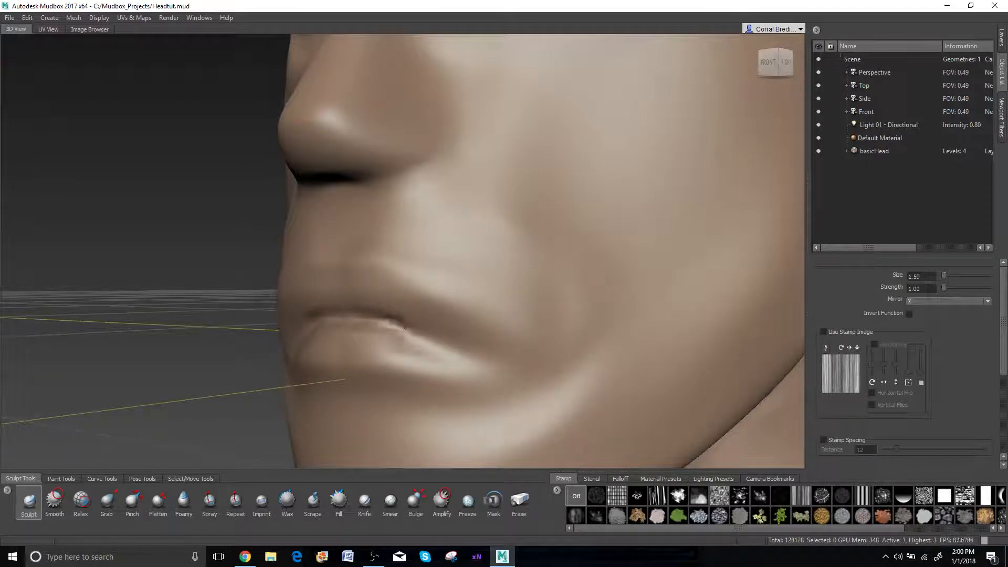
- Sharpen the ridge along the line between the lips with the Pinch brush at size 4.40 and strength 15.00
left_click_drag(456, 349, 432, 320, "alt")
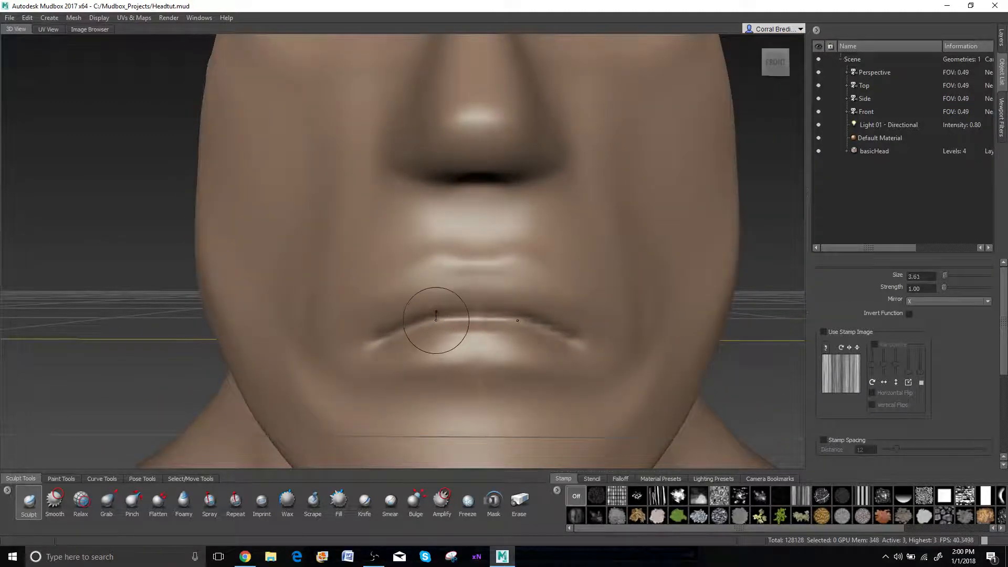
left_click(135, 501)
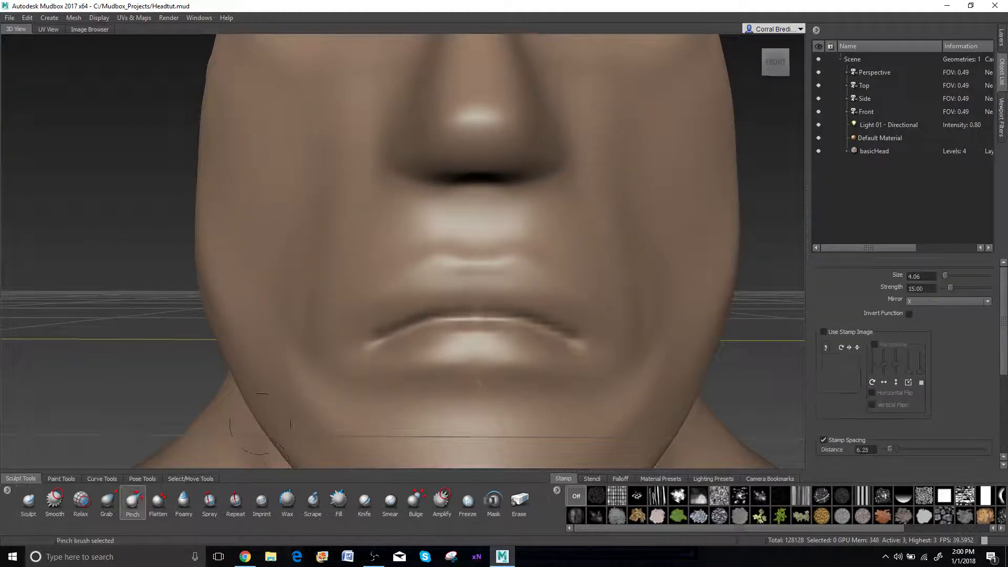
left_click_drag(461, 318, 465, 318)
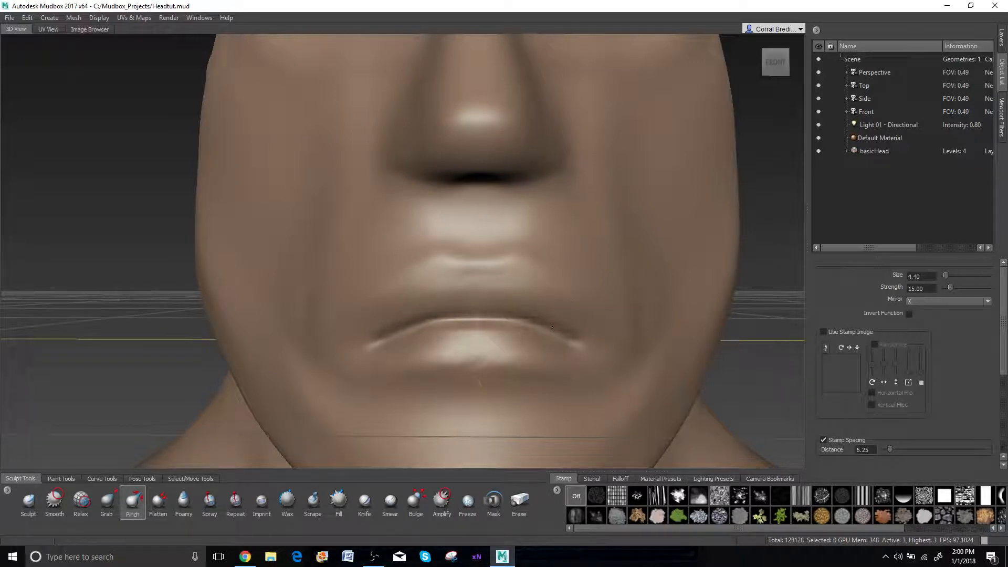
left_click_drag(551, 327, 470, 344, "alt")
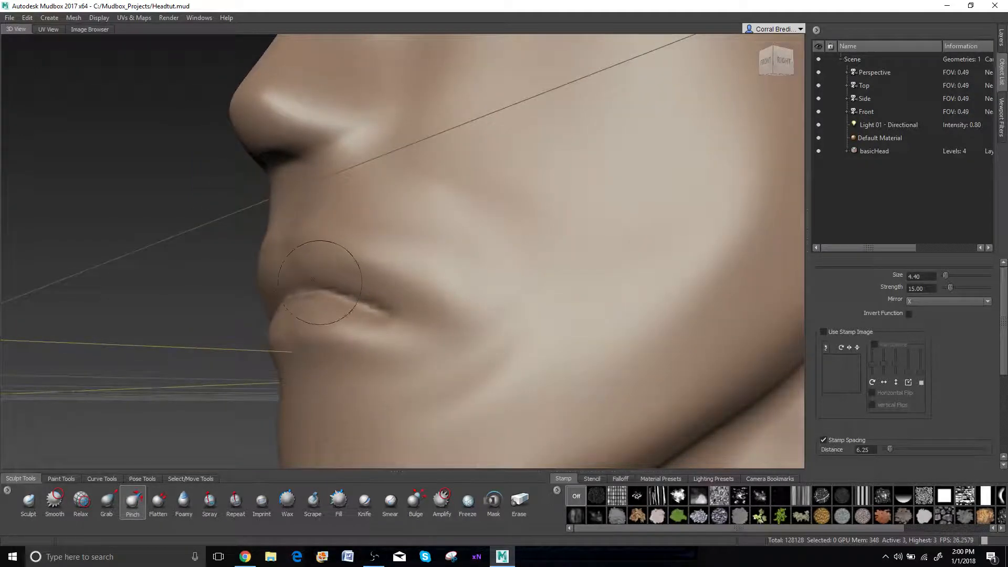
mouse_move(376, 320)
left_mouse_down("alt")
mouse_move(452, 339)
mouse_move(473, 362)
mouse_move(515, 352)
left_mouse_up("alt")
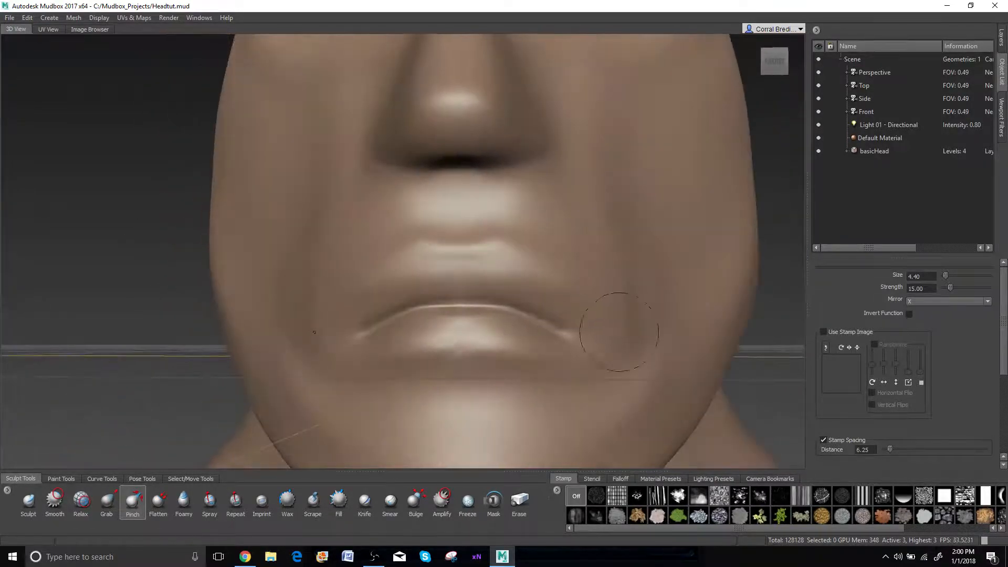
key("shift")
left_click_drag(594, 339, 419, 351, "alt")
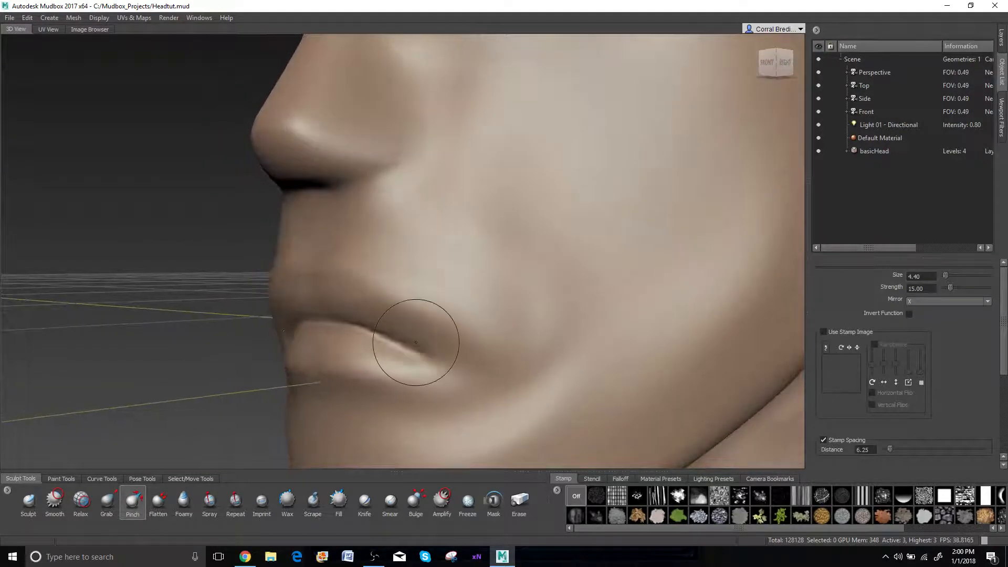
- Soften the ridge on the lower lip with the Smooth brush at size 4.40 and strength 51.70
left_click(56, 499)
left_click_drag(981, 286, 974, 288)
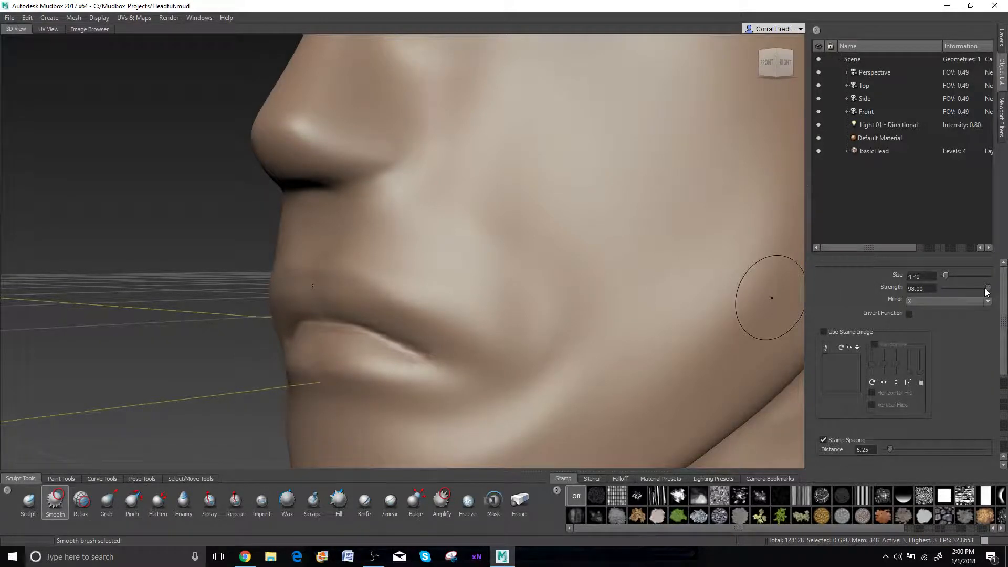
left_click_drag(970, 290, 966, 288)
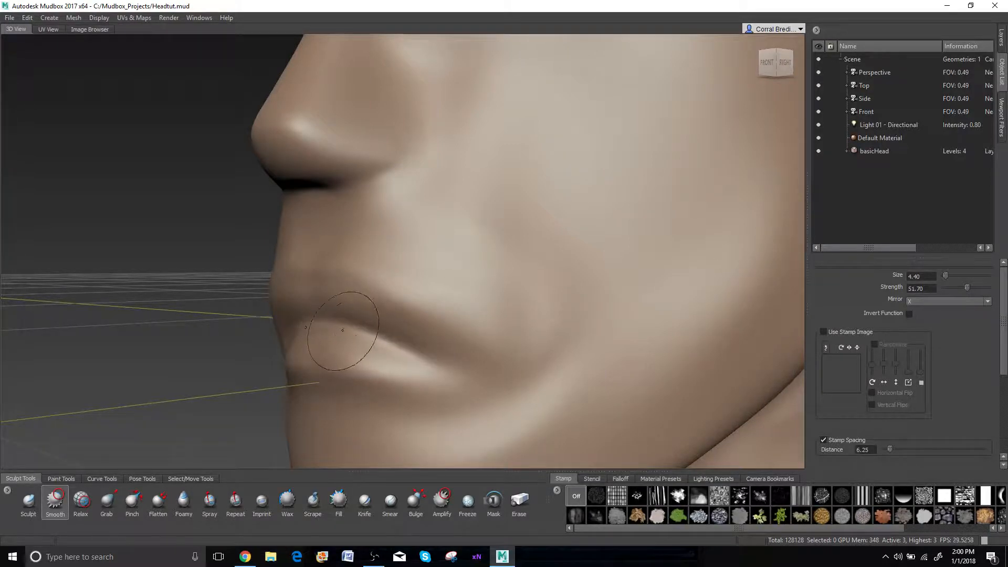
mouse_move(342, 330)
left_mouse_down("alt")
mouse_move(523, 334)
mouse_move(456, 352)
left_mouse_up("alt")
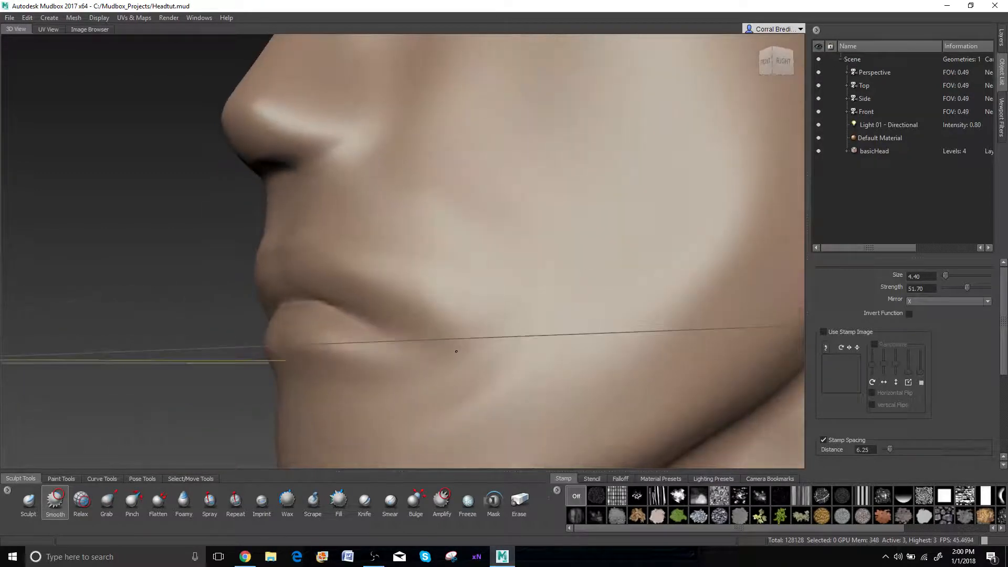
- Soften the lower lip and its ridge from the front with the Smooth brush at size 10.00 and strength 51.70
scroll(450, 333, "down", 5)
left_click_drag(436, 306, 557, 315, "alt")
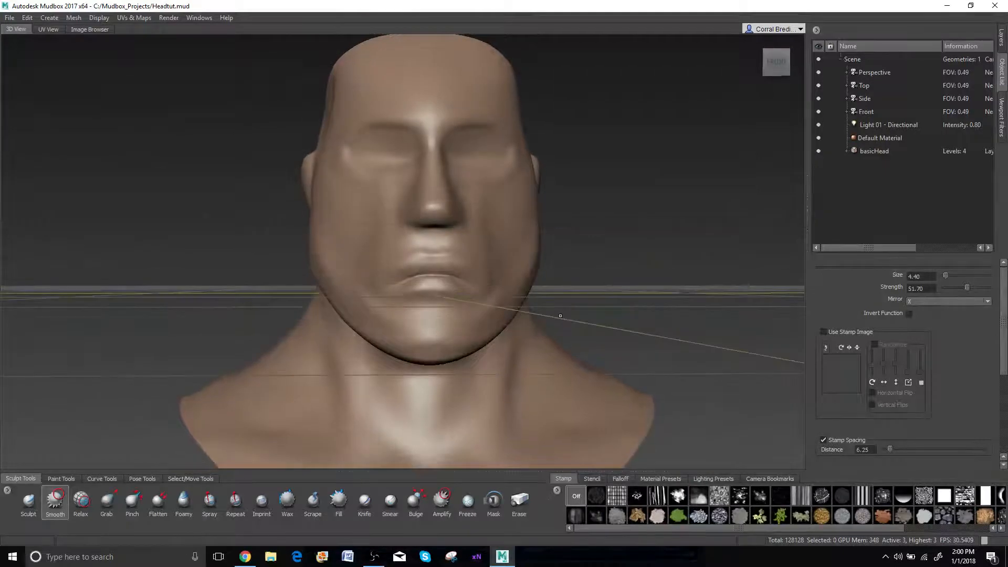
scroll(517, 318, "up", 4)
scroll(517, 318, "up", 2)
key("b")
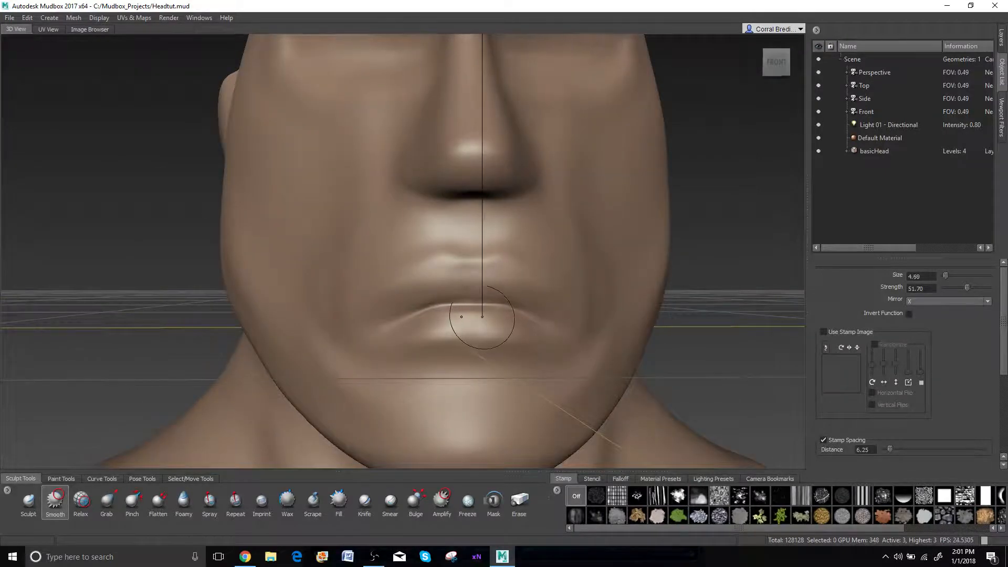
mouse_move(481, 318)
left_mouse_down()
mouse_move(505, 325)
mouse_move(494, 326)
left_mouse_up()
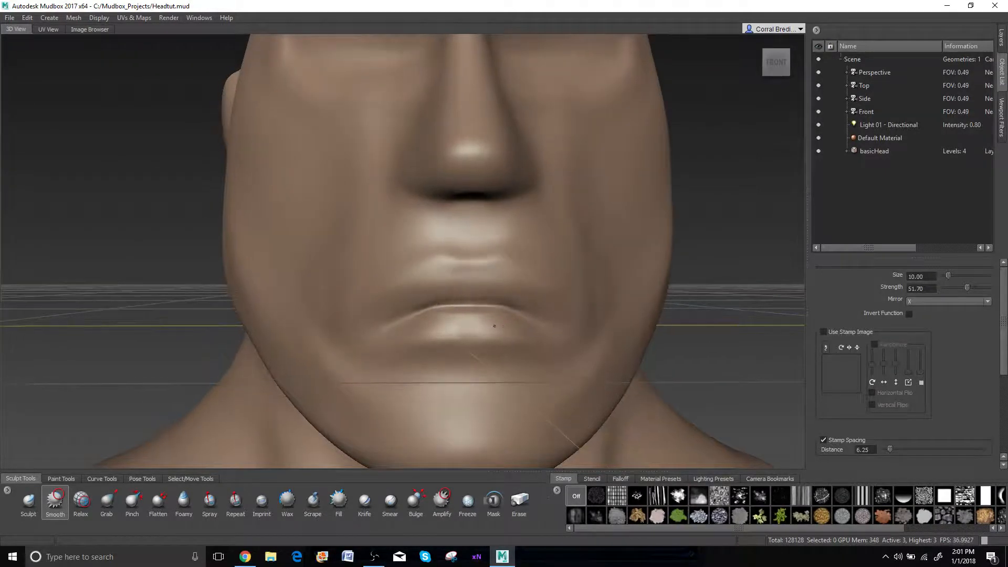
- Reshape the lip line towards the mouth corners with the Grab brush at size 13.53 and strength 100.00
left_click(104, 497)
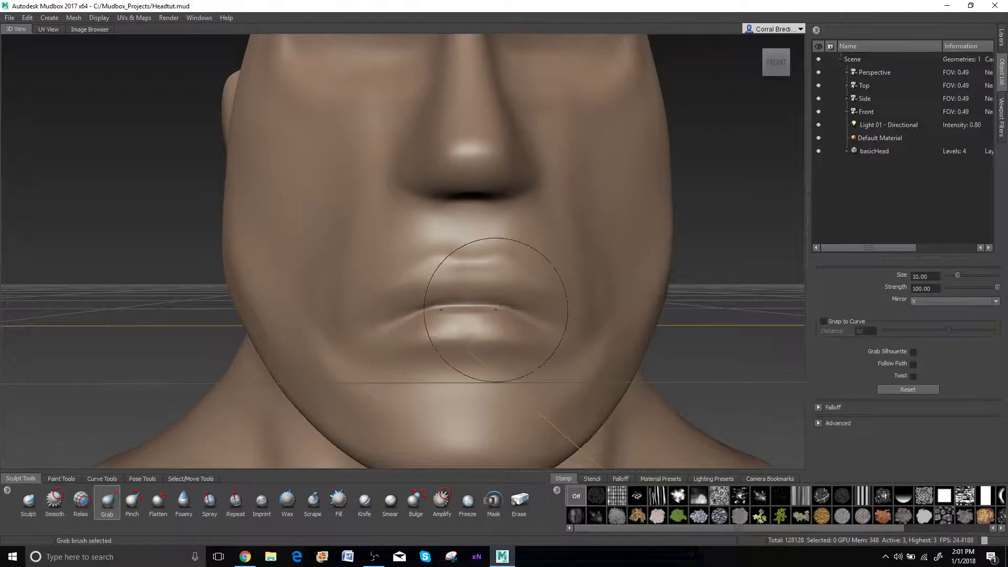
key("b")
mouse_move(470, 329)
left_mouse_down()
mouse_move(512, 315)
mouse_move(489, 314)
mouse_move(494, 305)
mouse_move(547, 314)
left_mouse_up()
key("b")
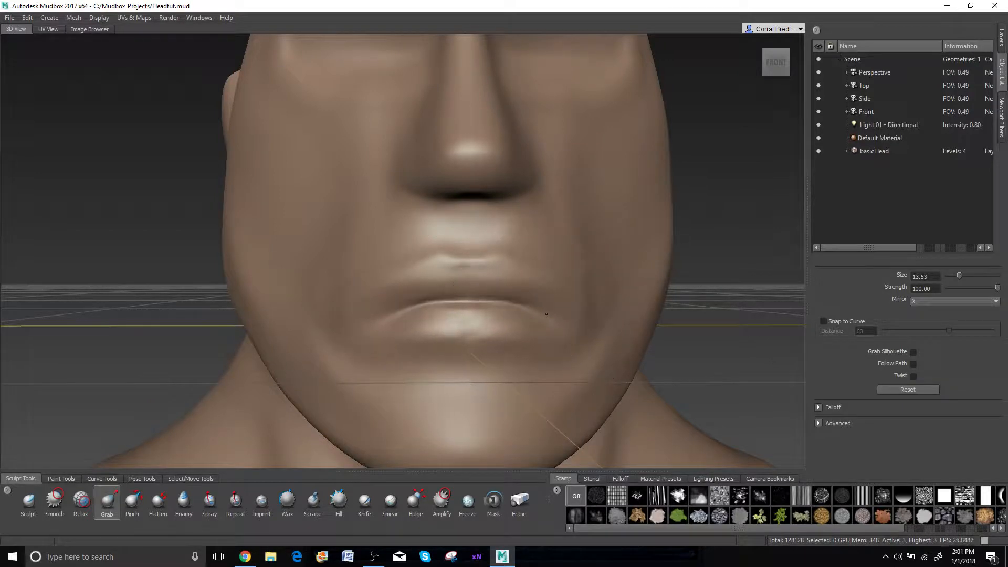
mouse_move(487, 290)
left_mouse_down()
mouse_move(507, 315)
mouse_move(526, 310)
mouse_move(521, 292)
mouse_move(491, 311)
mouse_move(456, 314)
mouse_move(481, 300)
mouse_move(360, 318)
left_mouse_up()
- Enlarge the brush to size 20.66 and smooth the back of the jaw in side view at strength 51.70
key("b")
key("b")
key("b")
right_click_drag(360, 319, 400, 254, "alt")
left_click_drag(400, 254, 524, 261, "alt")
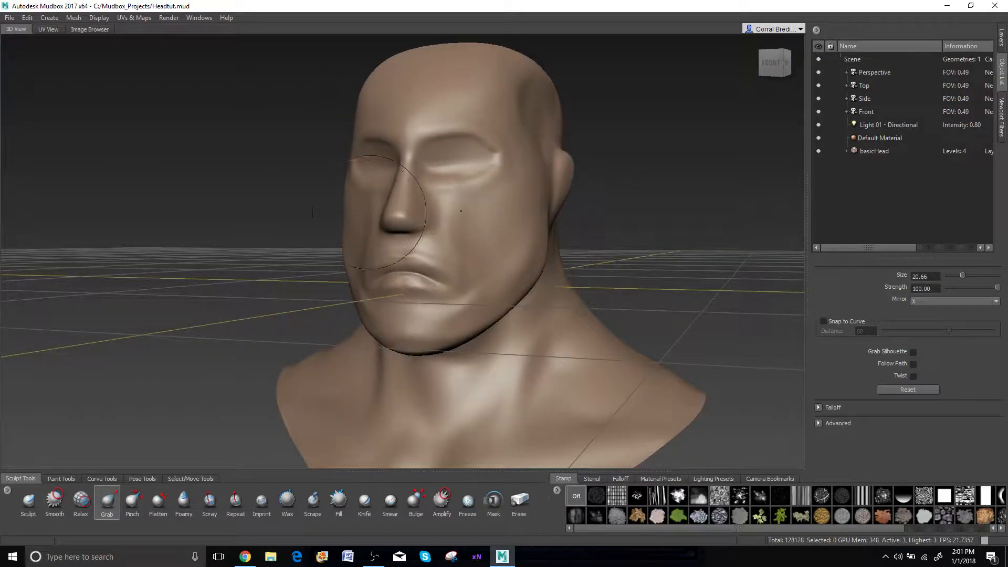
mouse_move(385, 210)
left_mouse_down("alt")
mouse_move(409, 168)
mouse_move(399, 187)
mouse_move(334, 191)
mouse_move(404, 204)
mouse_move(381, 207)
mouse_move(453, 229)
mouse_move(499, 350)
mouse_move(494, 303)
mouse_move(478, 300)
left_mouse_up("alt")
scroll(495, 339, "down", 5)
scroll(477, 300, "up", 5)
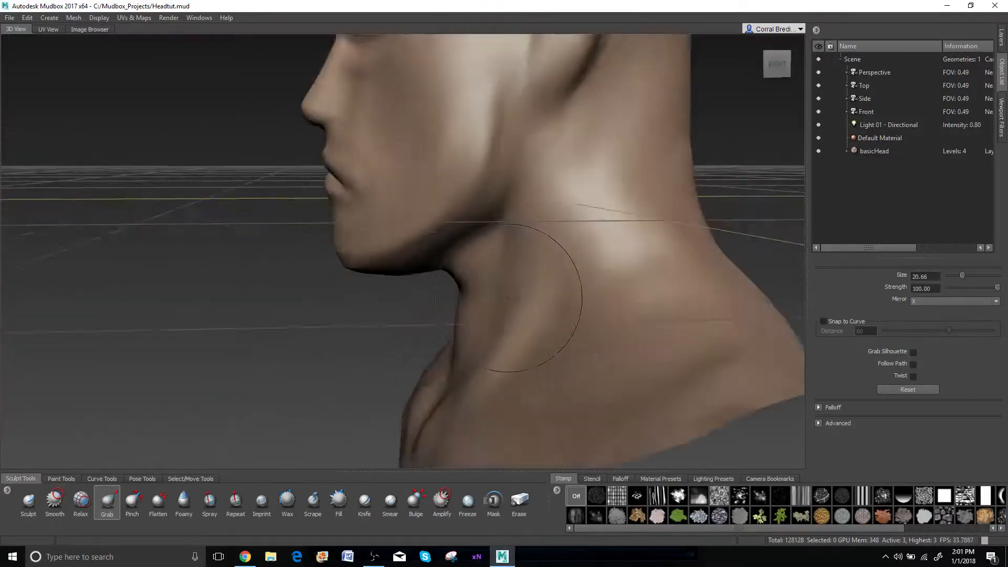
key("shift")
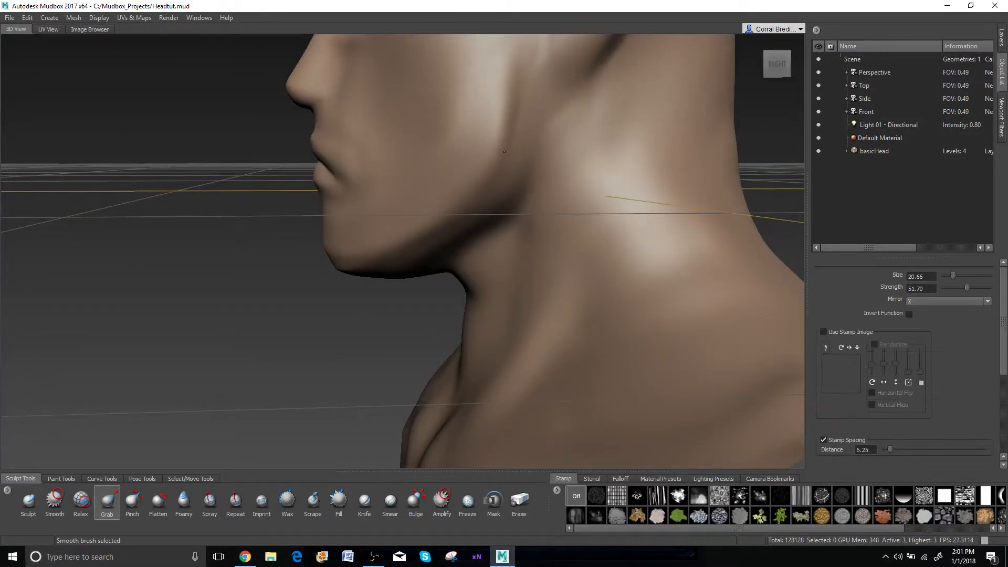